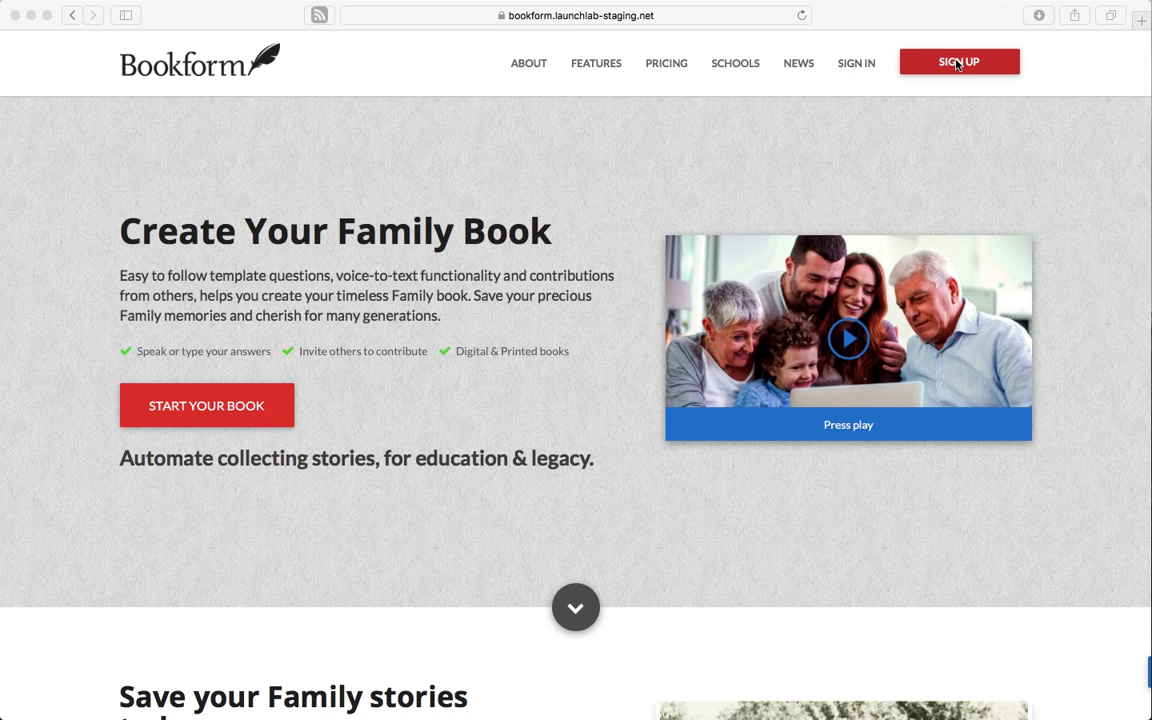
Sign in to Bookform with the saved login from the autofill dropdown.
left_click(853, 65)
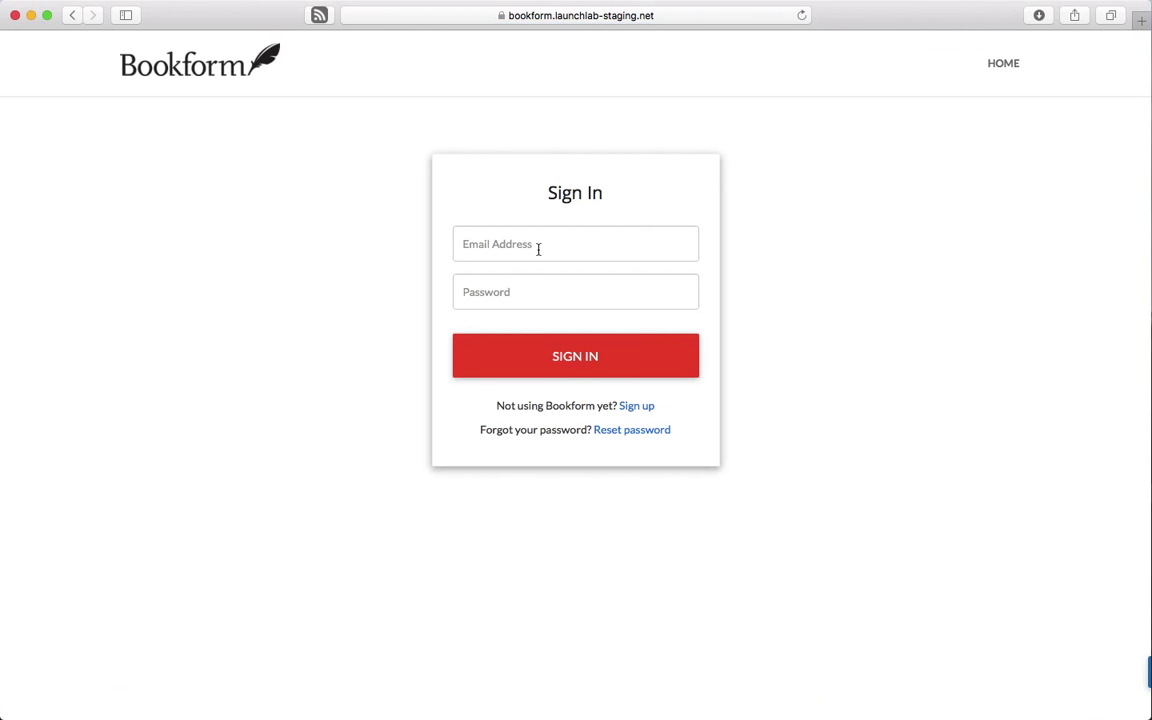
left_click(538, 248)
left_click(553, 278)
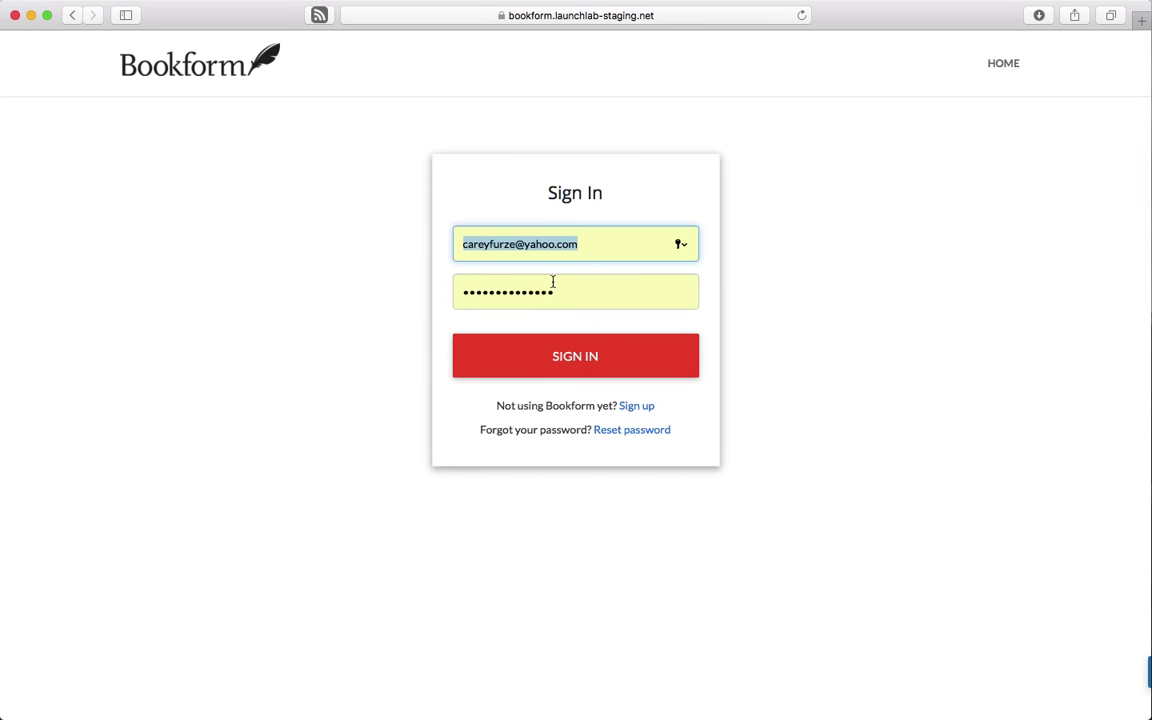
left_click(563, 359)
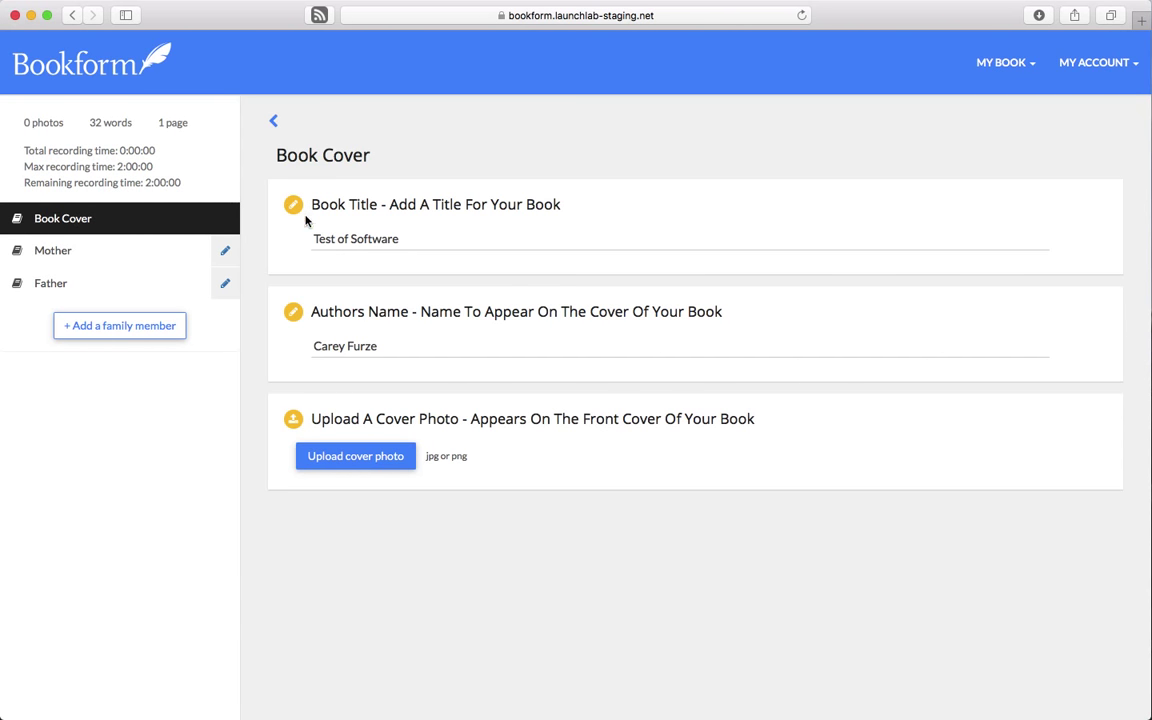
Replace the book title 'Test of Software' with 'Furze Family'.
left_click_drag(315, 234, 437, 234)
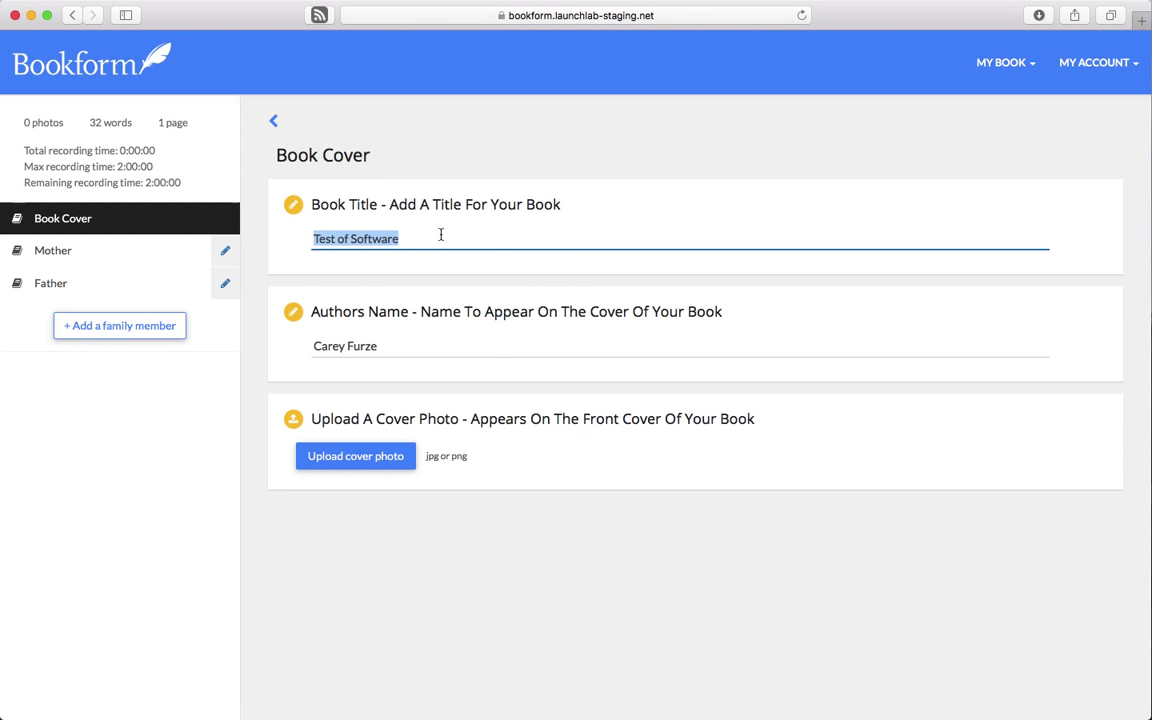
type("F")
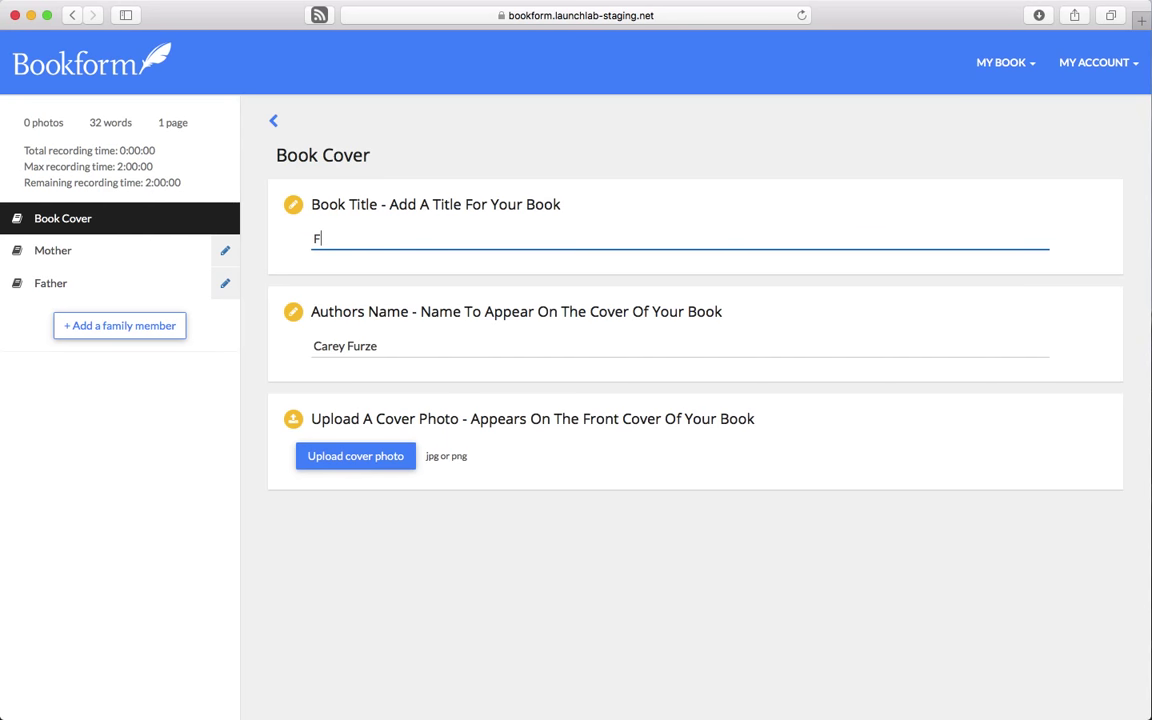
type("urze F")
type("amily")
Upload the Desktop family-at-laptop JPEG as the cover, enlarge its crop, and save it.
left_click(350, 457)
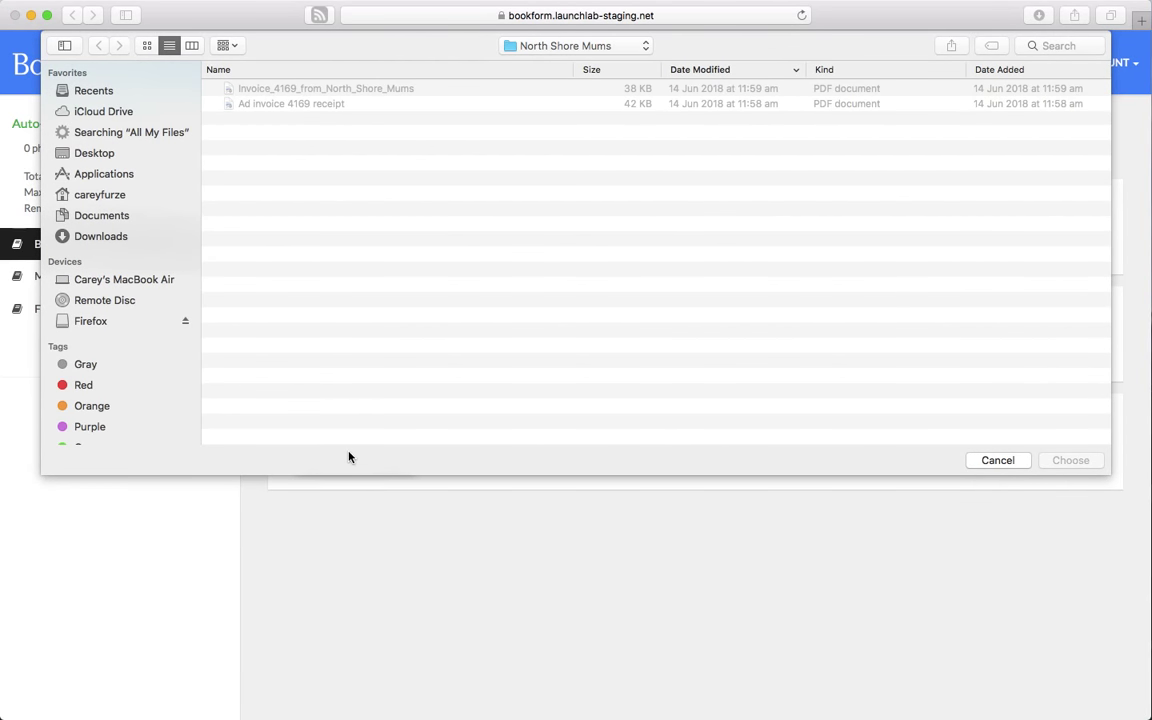
left_click(100, 155)
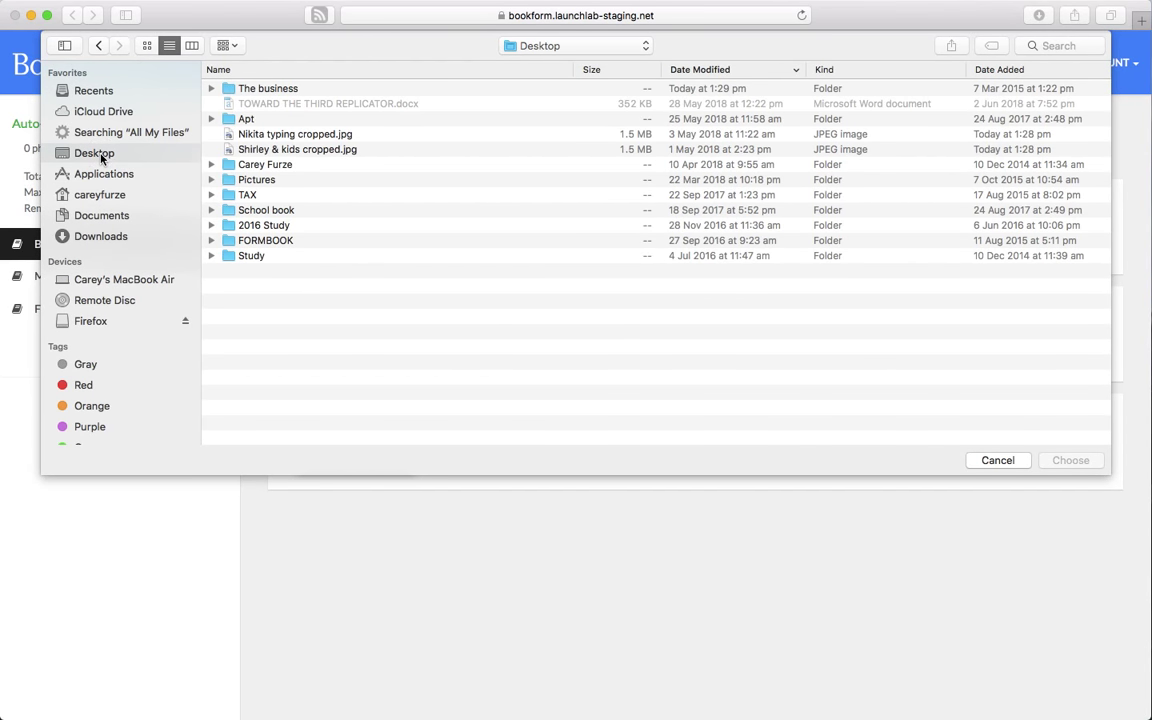
double_click(275, 150)
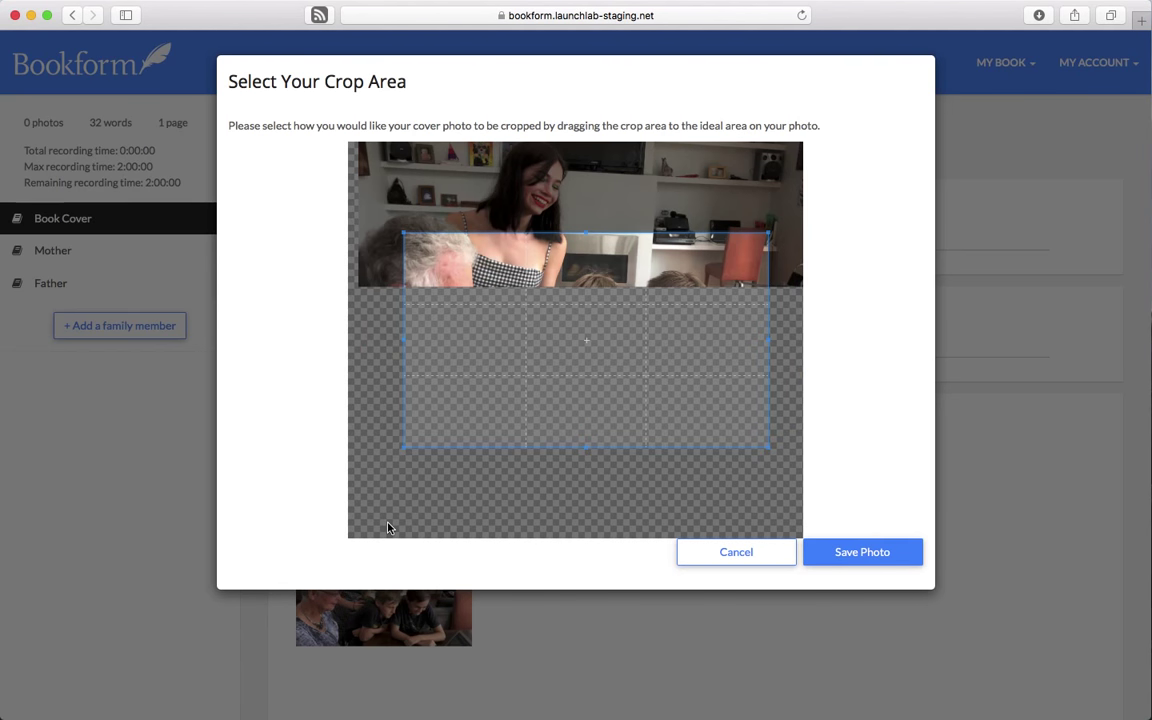
left_click_drag(404, 449, 367, 470)
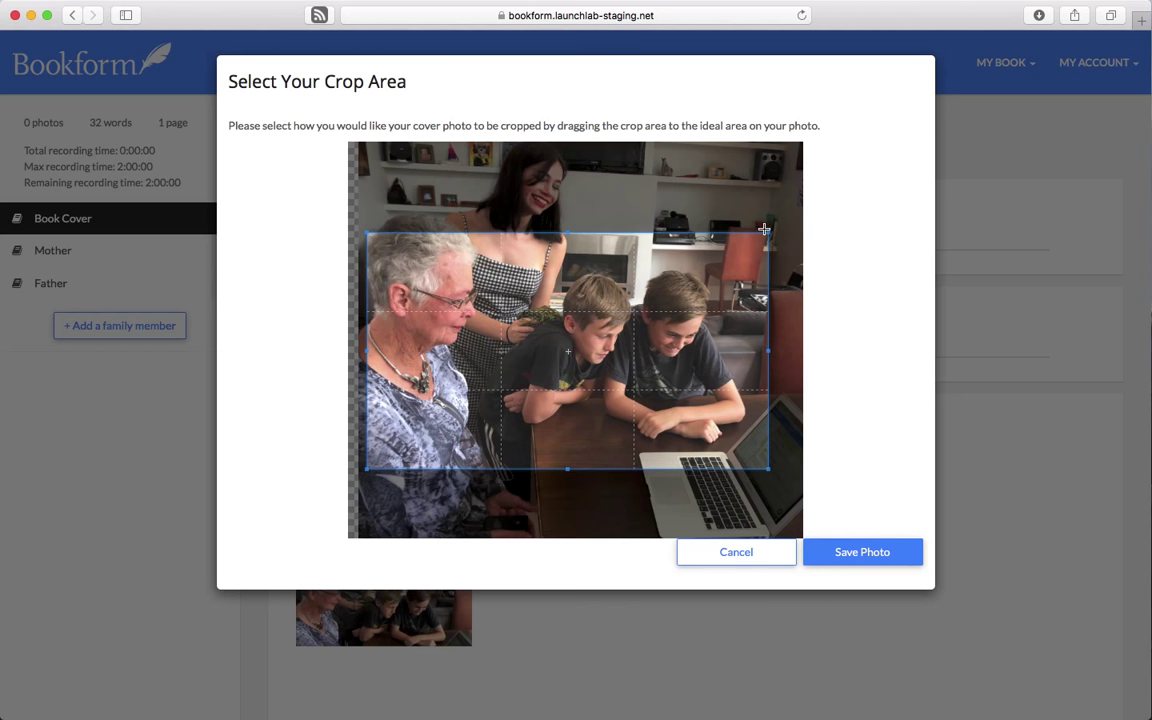
mouse_move(768, 235)
left_mouse_down()
mouse_move(777, 199)
mouse_move(721, 186)
left_mouse_up()
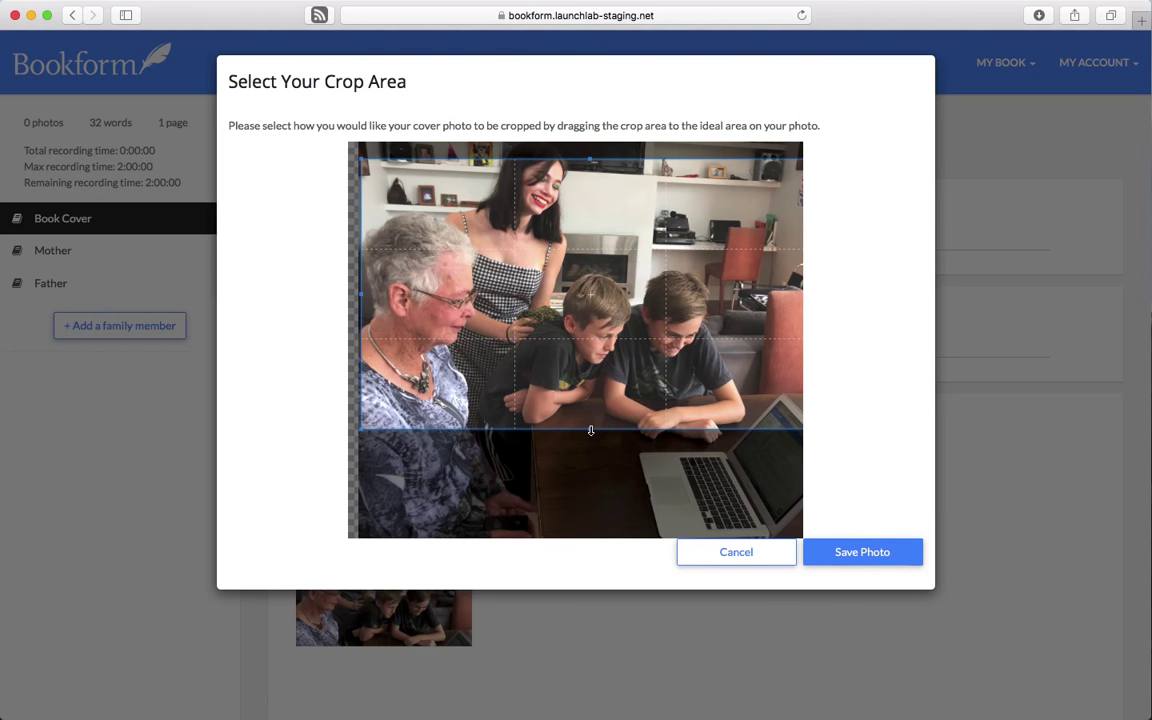
left_click_drag(590, 430, 590, 437)
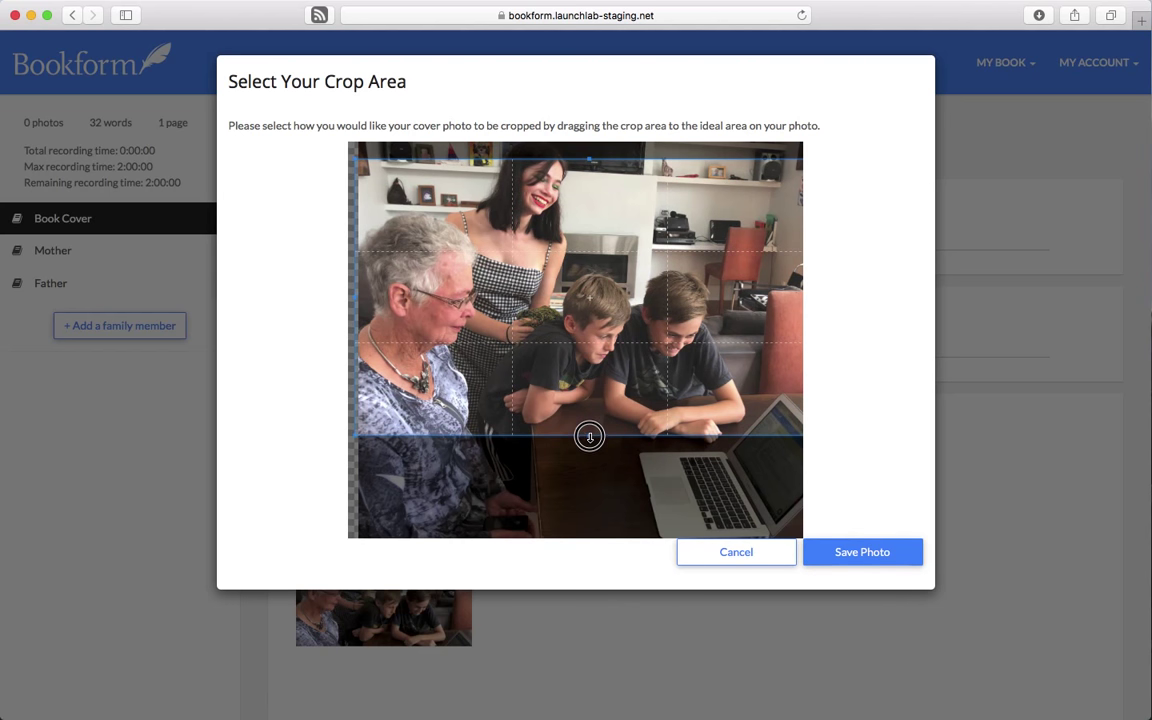
left_click(836, 560)
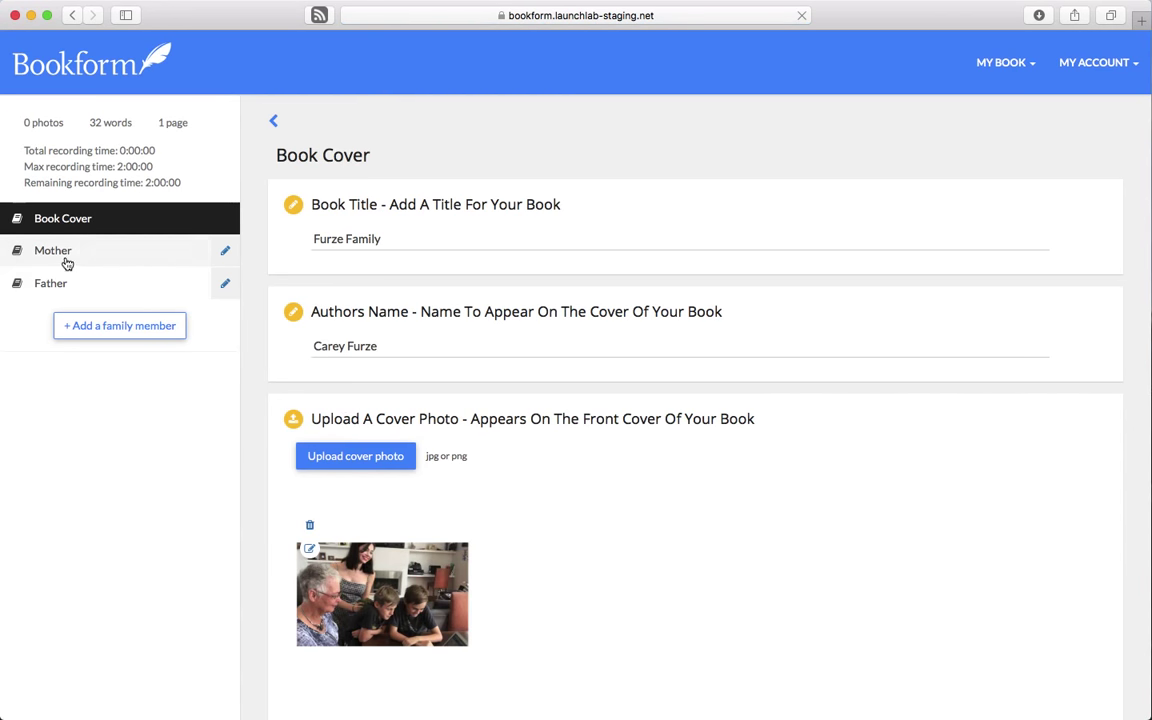
Change the Mother section's name to 'Mary' and save the change.
left_click(54, 254)
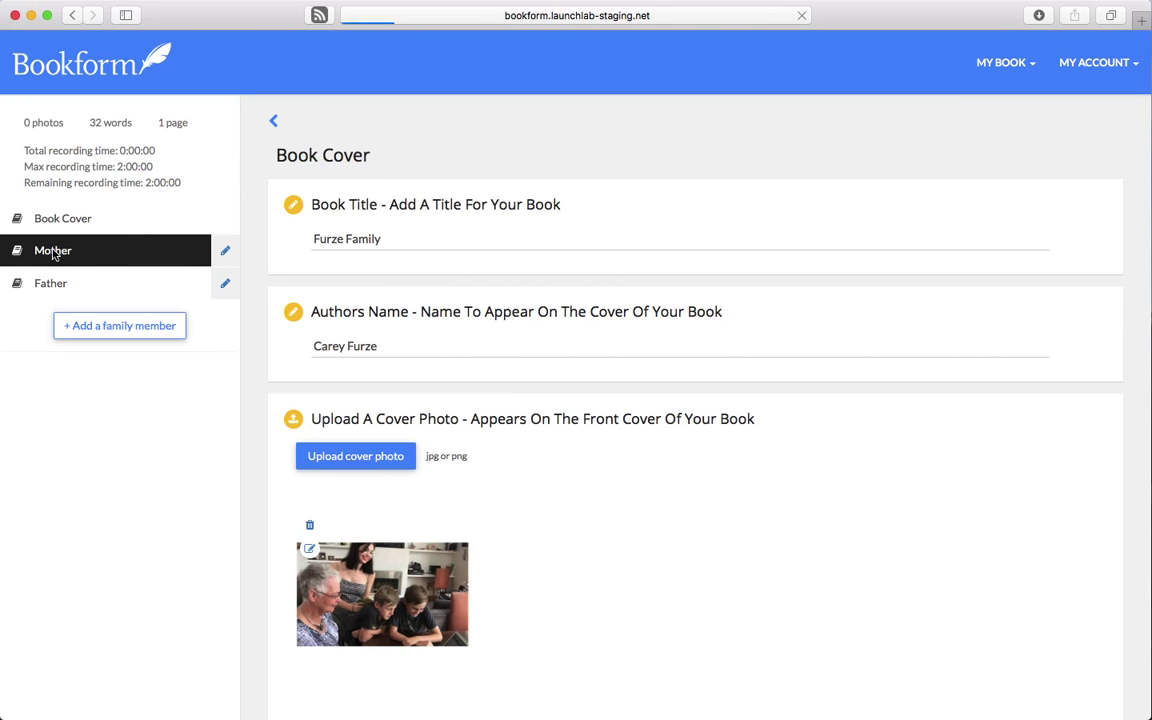
left_click(226, 251)
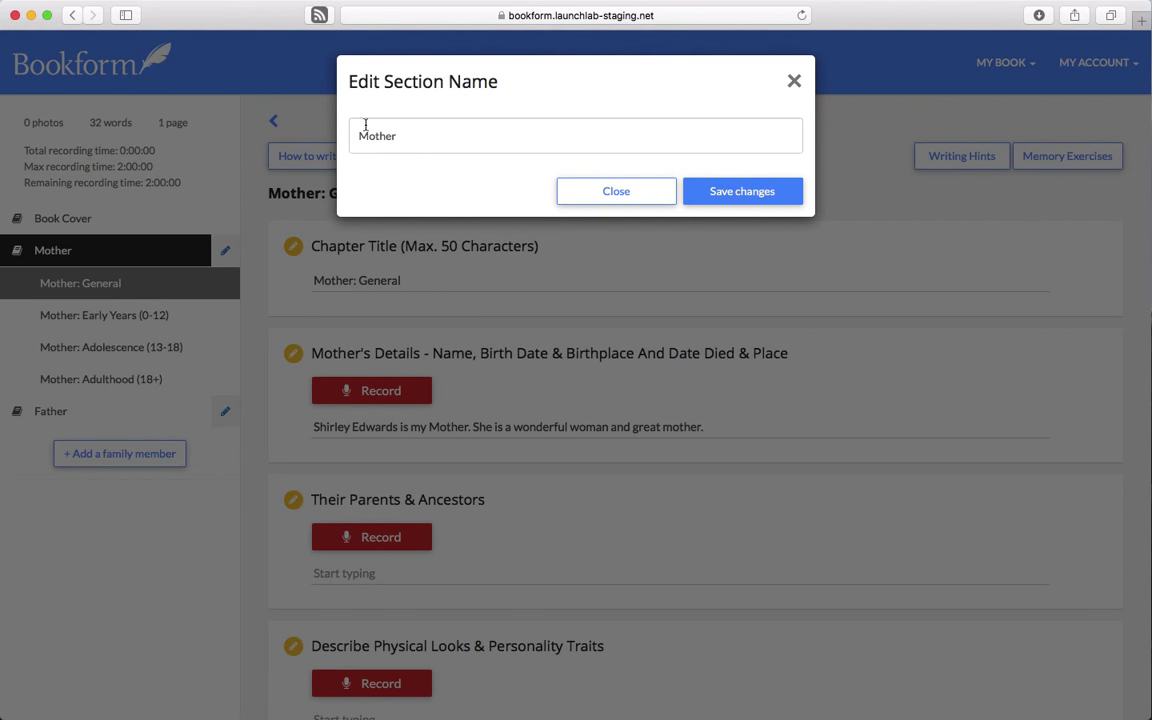
double_click(375, 136)
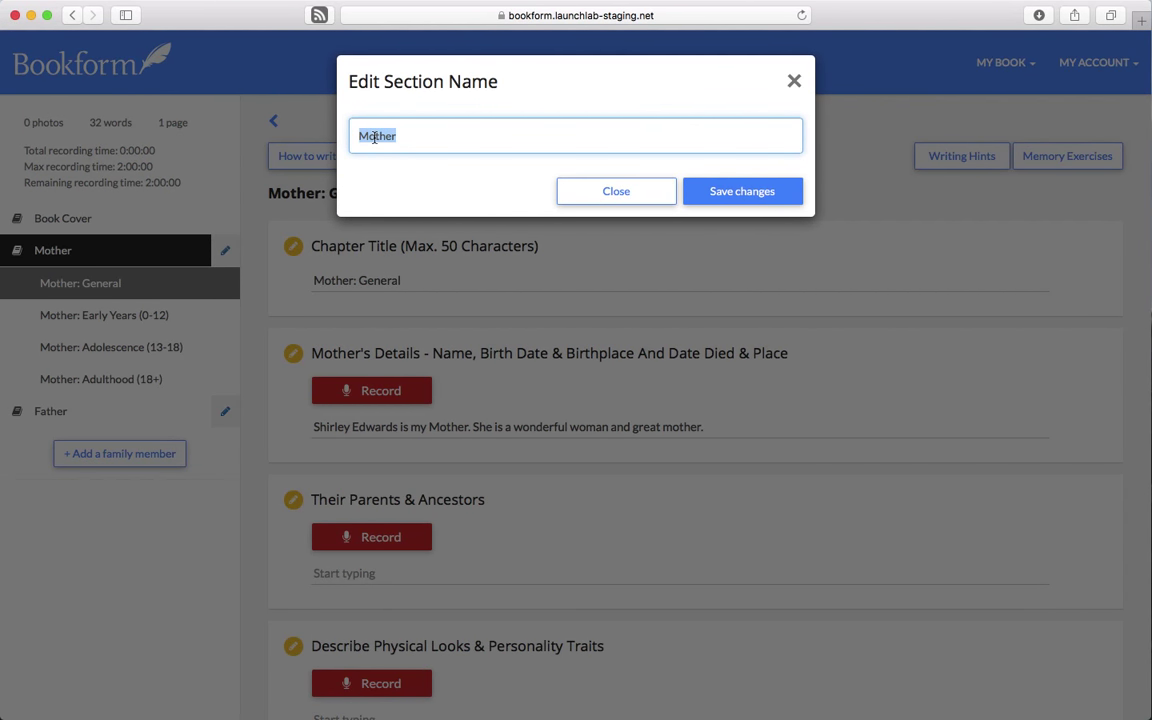
type("Mary")
left_click(721, 192)
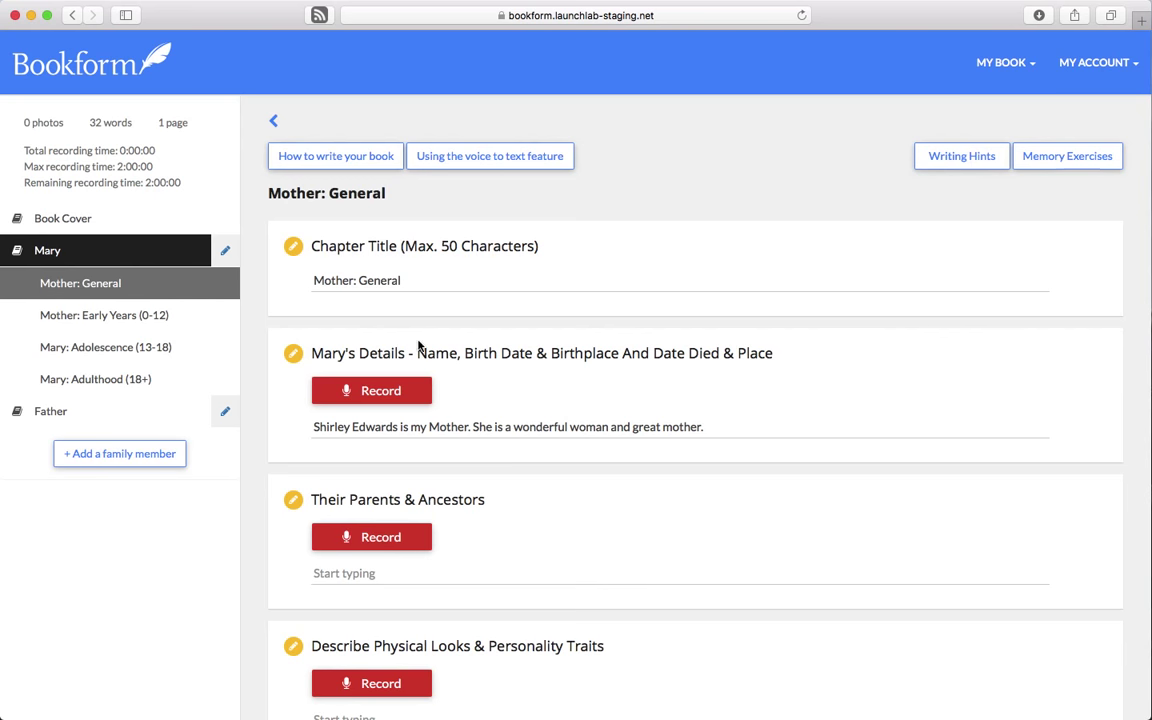
Retitle the 'Mother: General' chapter to 'Mary the beginning'.
scroll(595, 472, "down", 2)
scroll(595, 472, "down", 2)
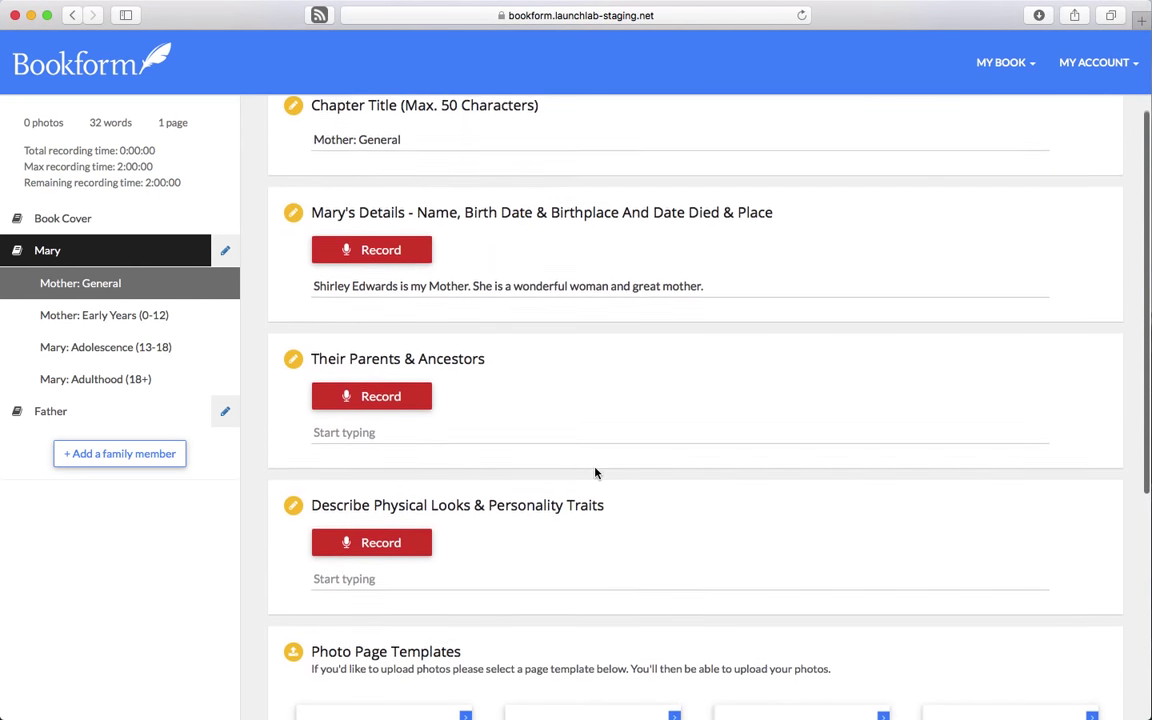
scroll(595, 472, "down", 2)
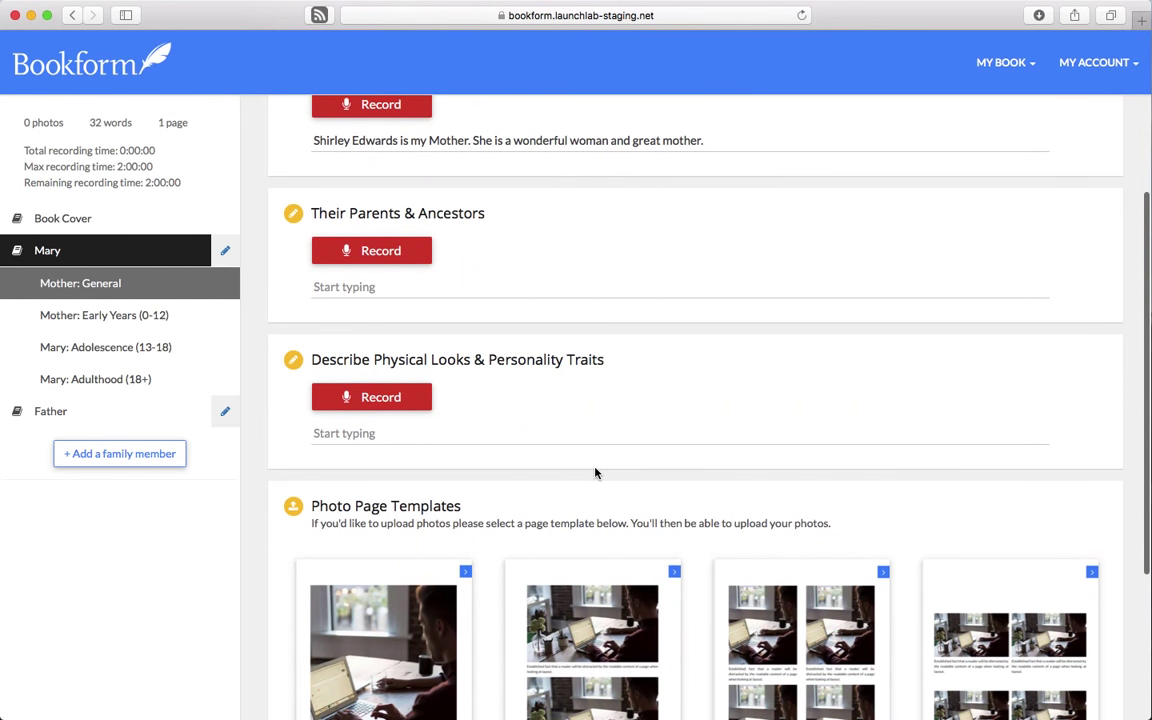
scroll(595, 472, "up", 2)
scroll(595, 472, "up", 5)
scroll(595, 472, "up", 1)
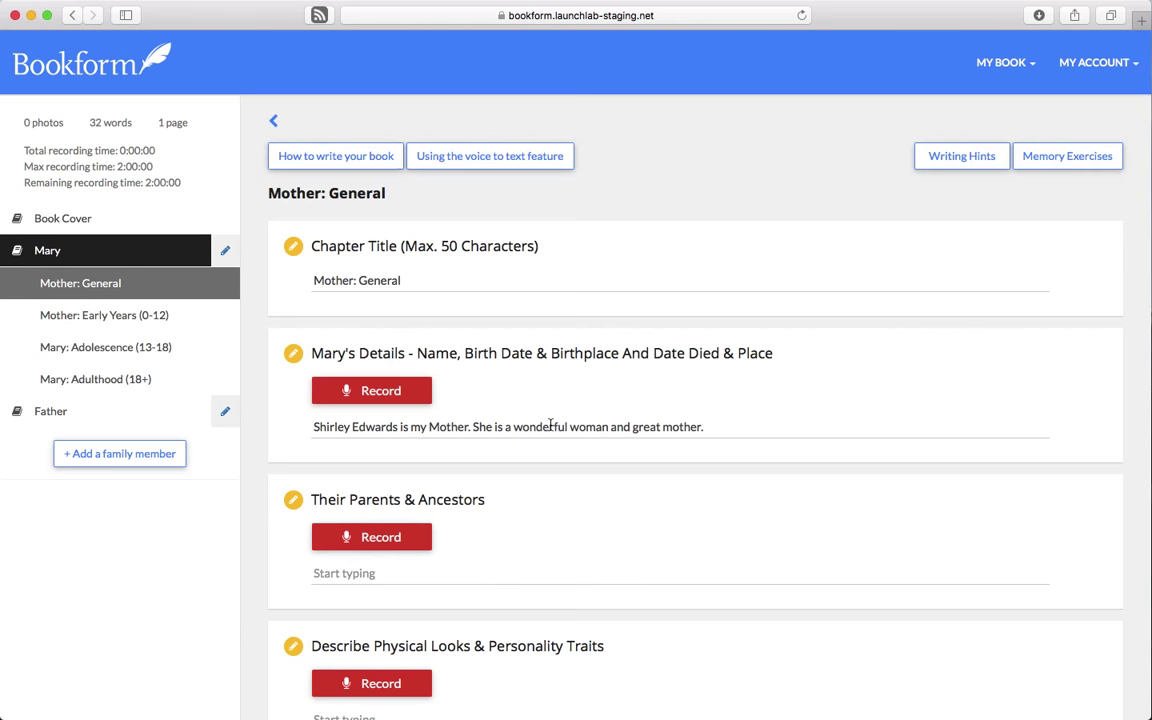
left_click_drag(400, 280, 319, 280)
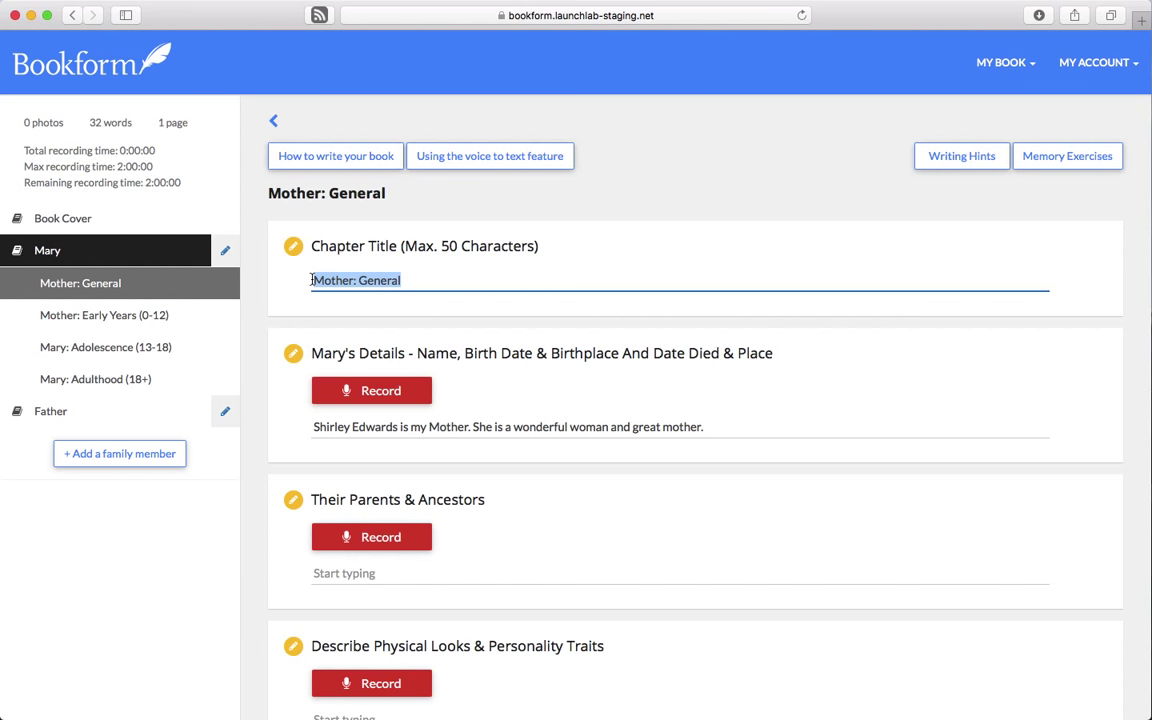
type("Mary")
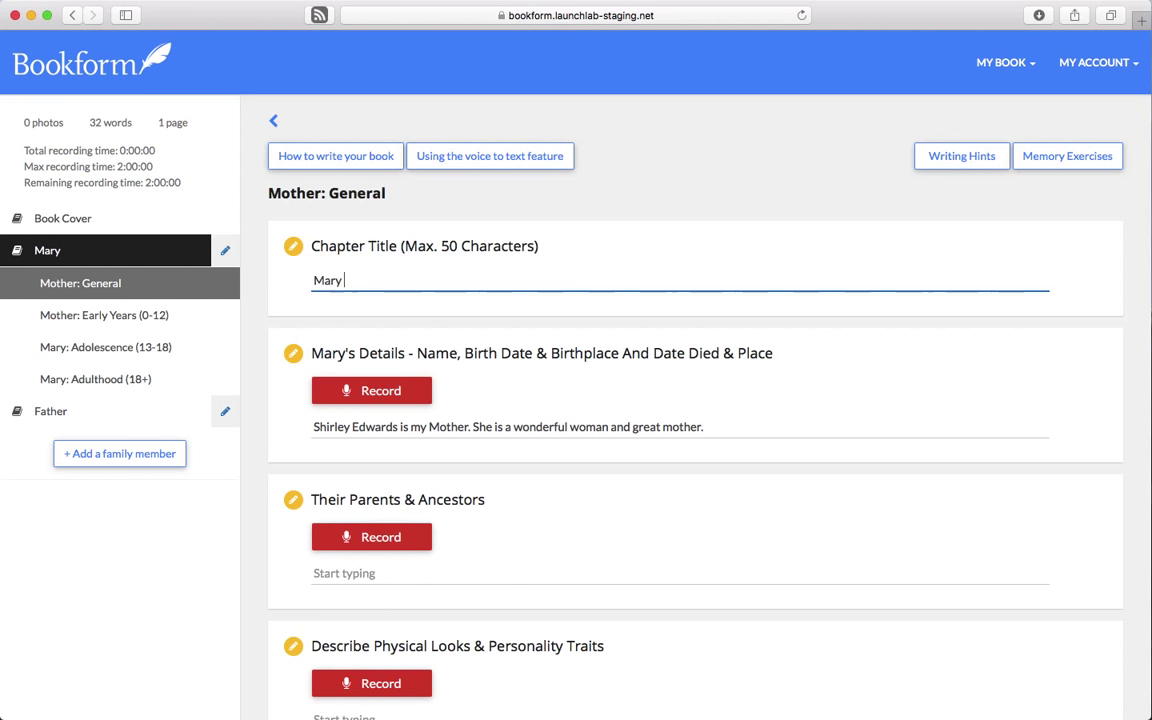
type(" the")
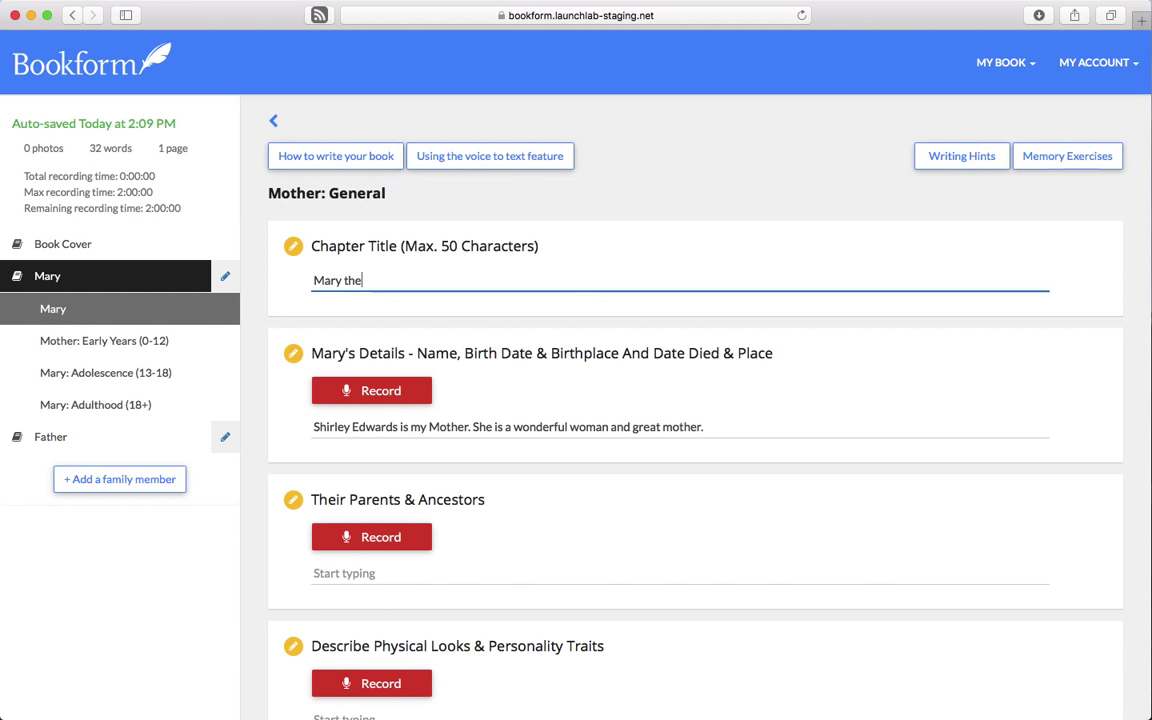
type(" beginni")
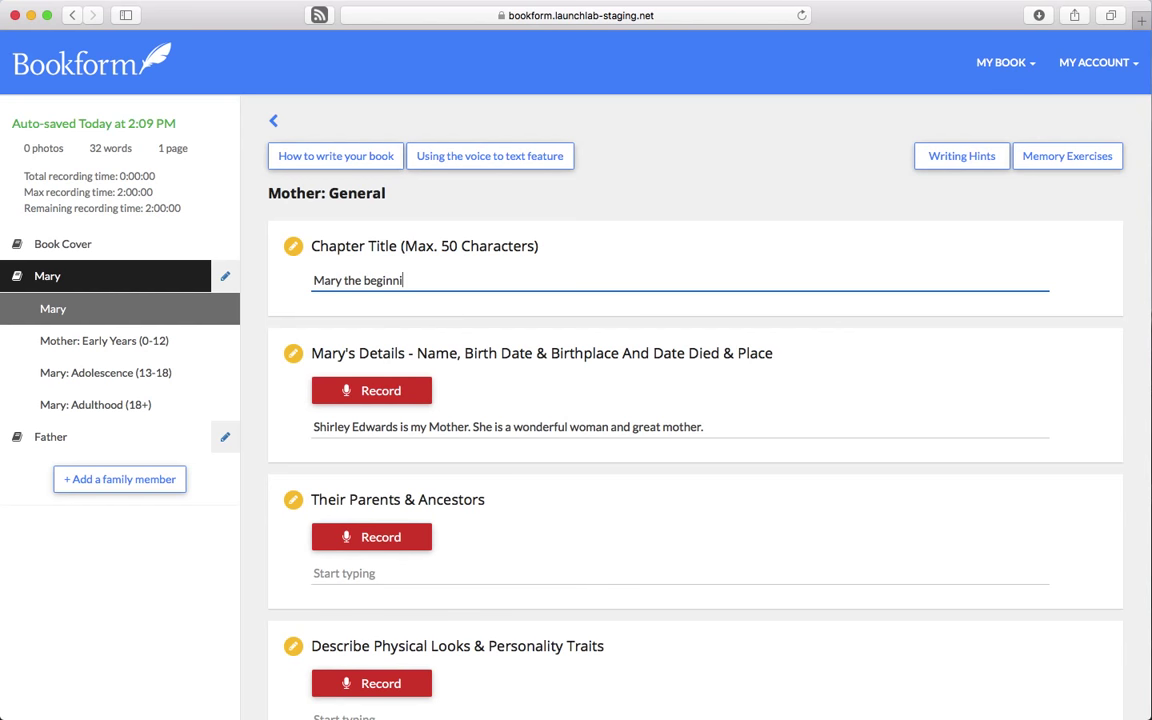
type("ng")
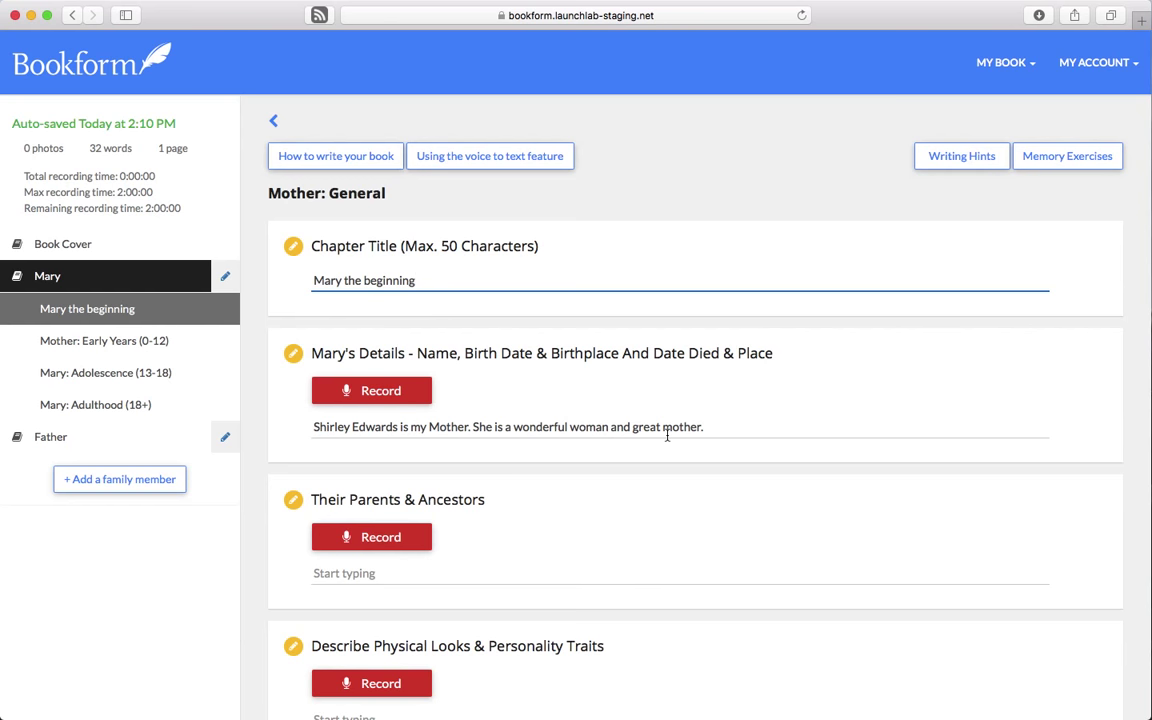
left_click(390, 392)
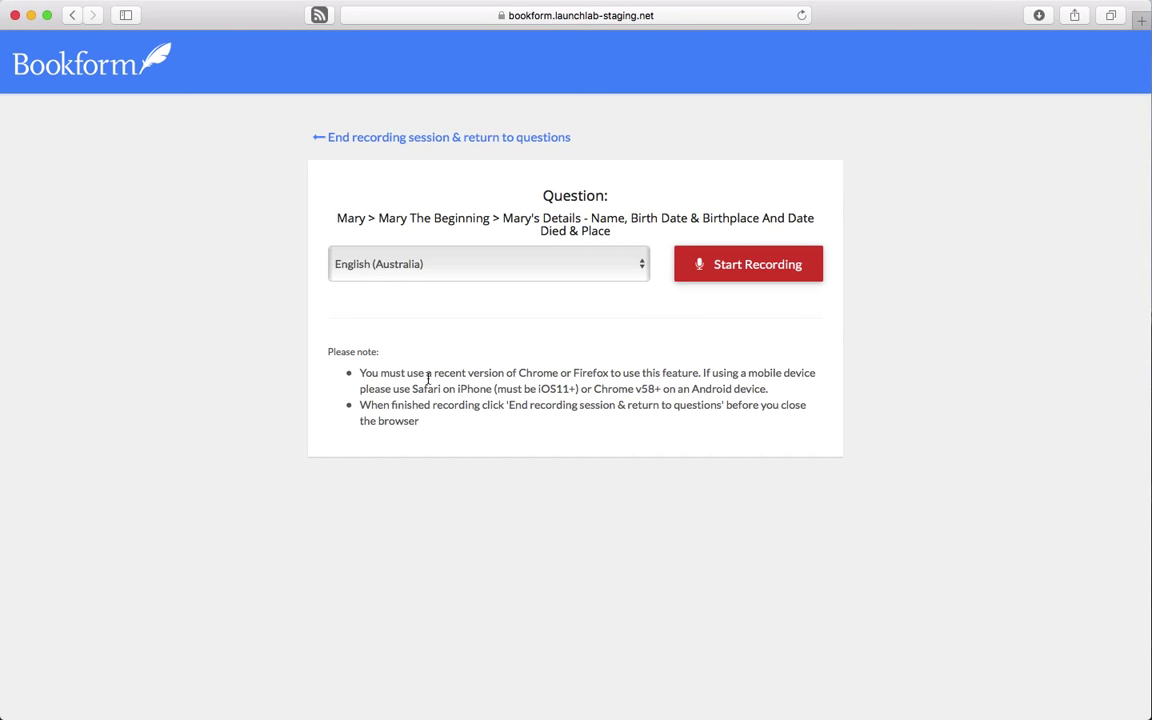
left_click(641, 265)
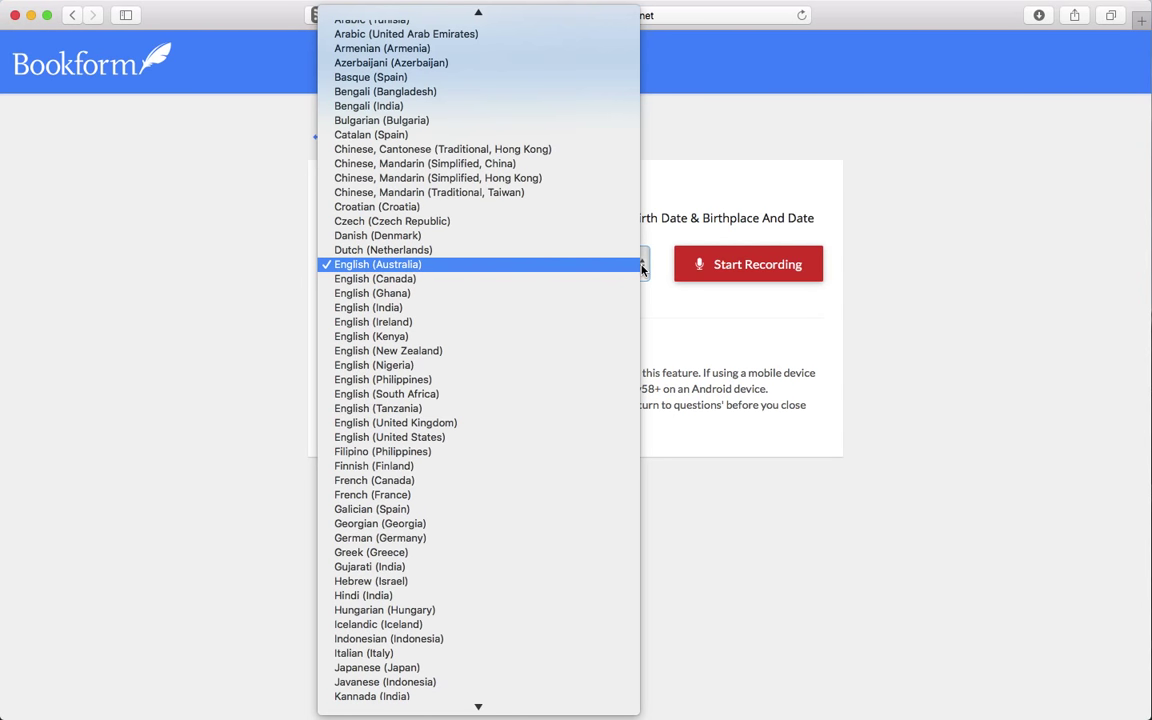
left_click(661, 318)
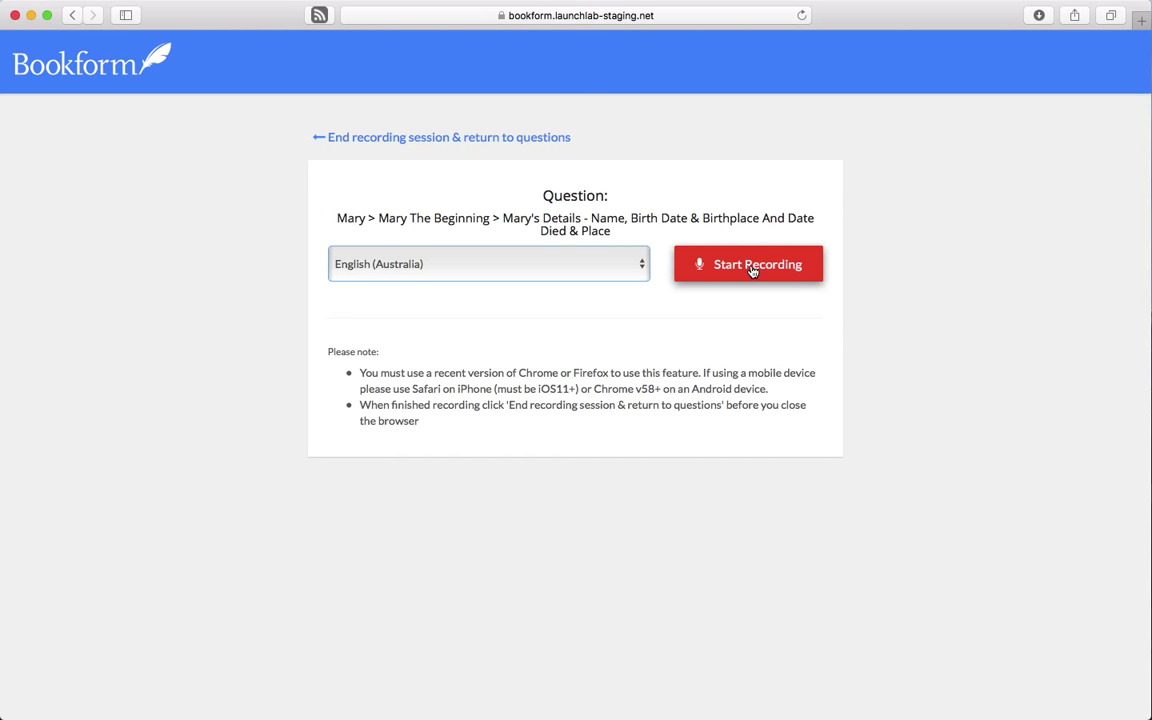
left_click(436, 138)
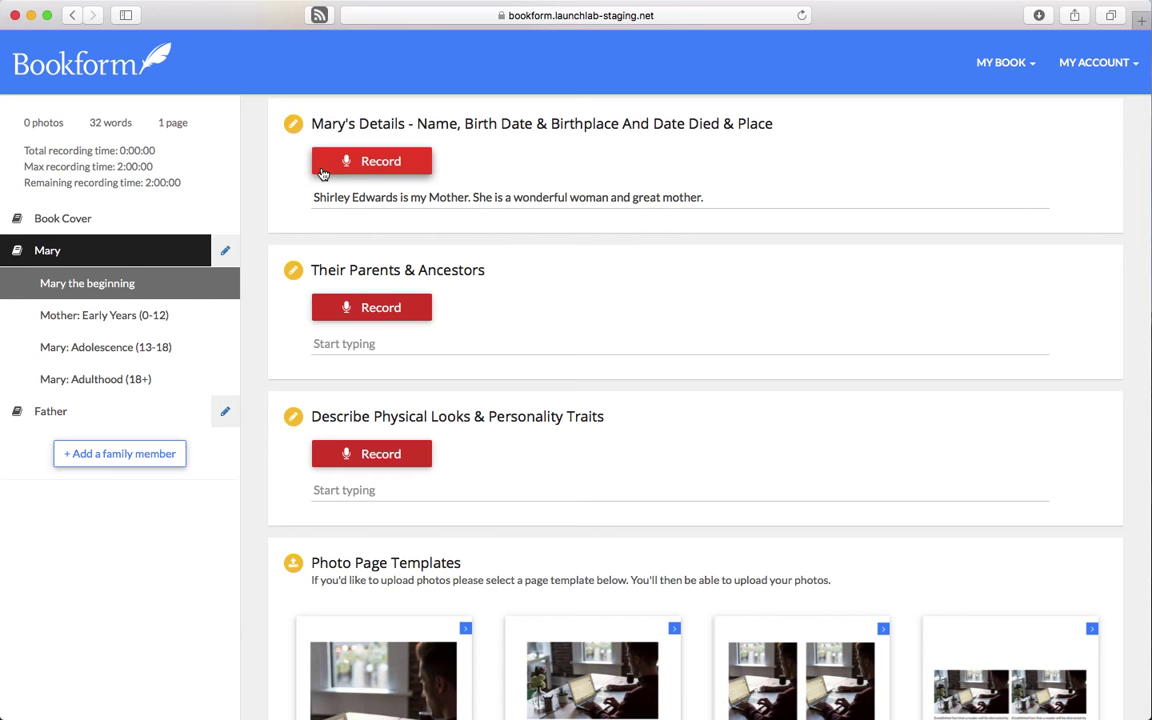
Go to the Mother: Early Years (0-12) chapter and its First Home page.
left_click(58, 317)
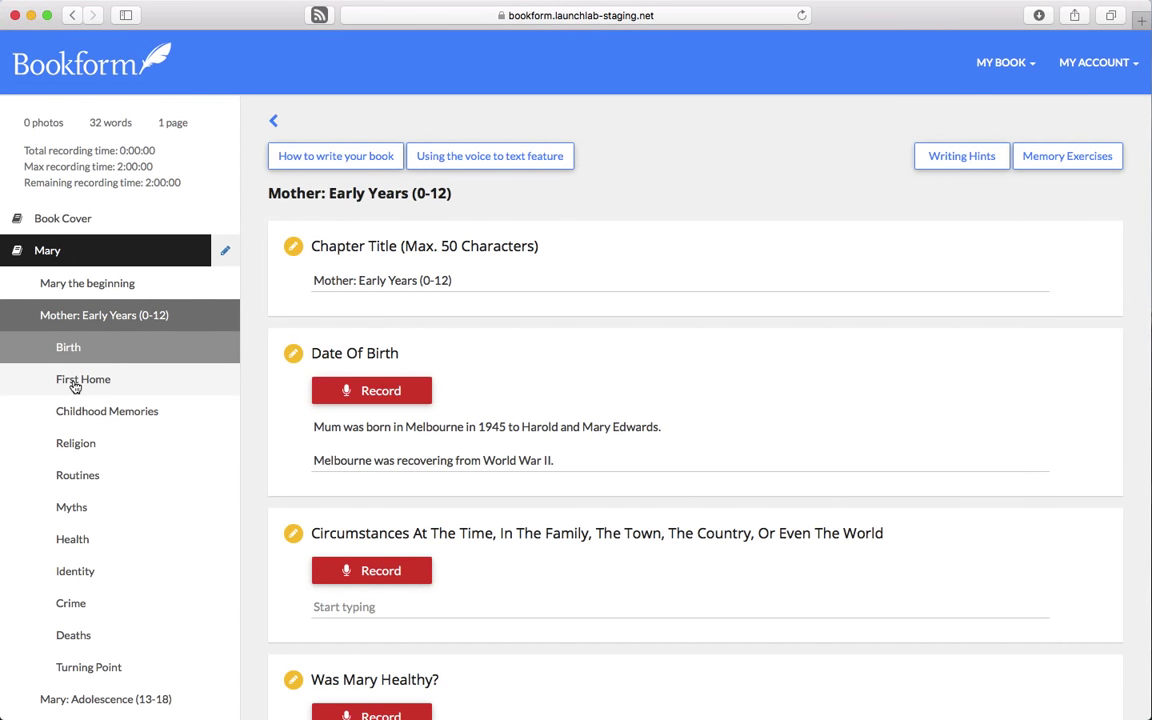
left_click(74, 385)
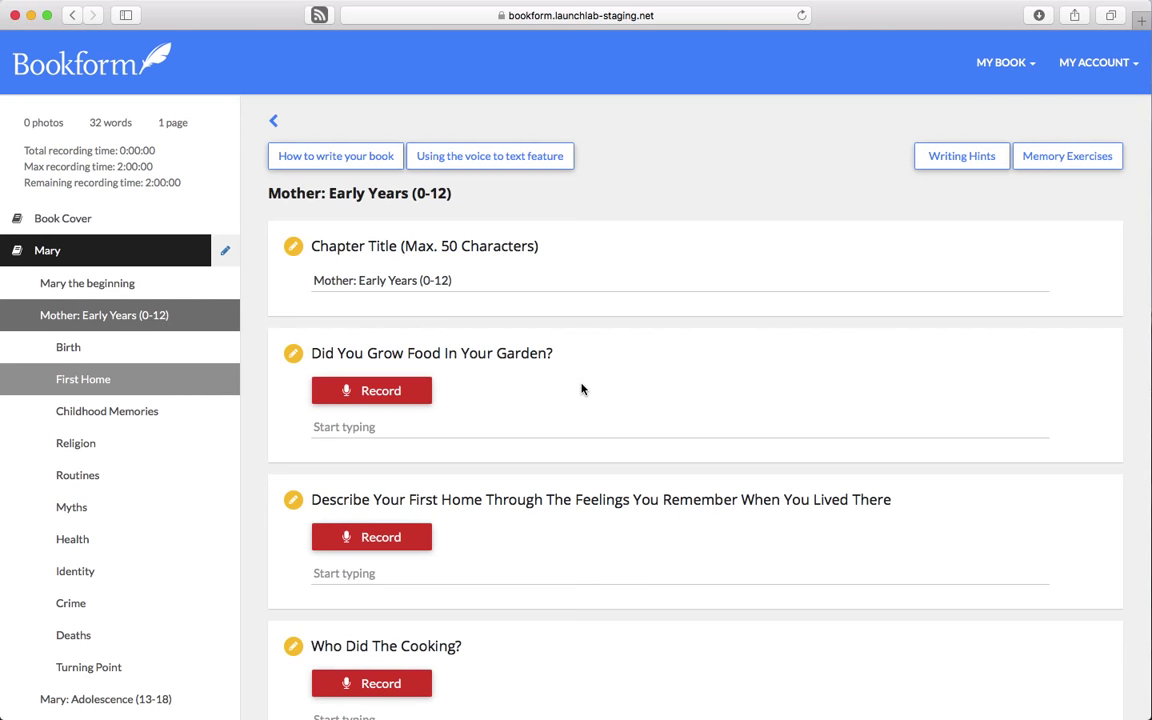
scroll(581, 388, "down", 3)
scroll(581, 388, "down", 2)
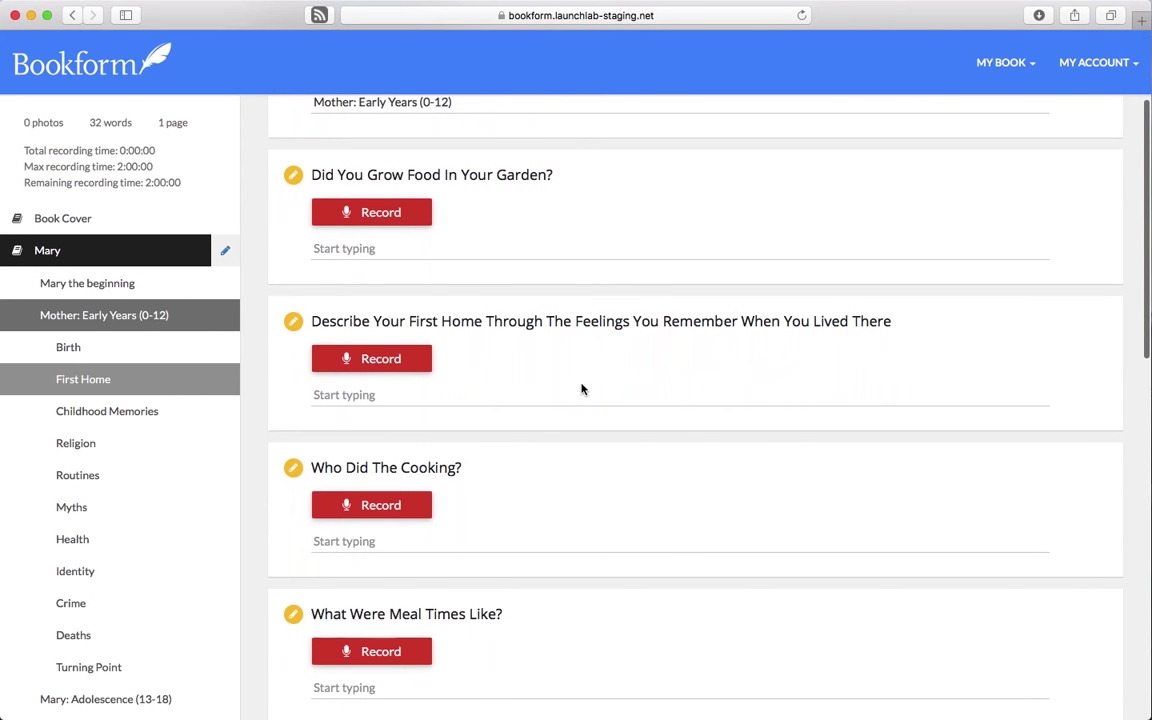
Select the first-home feelings answer field, then scroll down to the photo page templates.
left_click(401, 395)
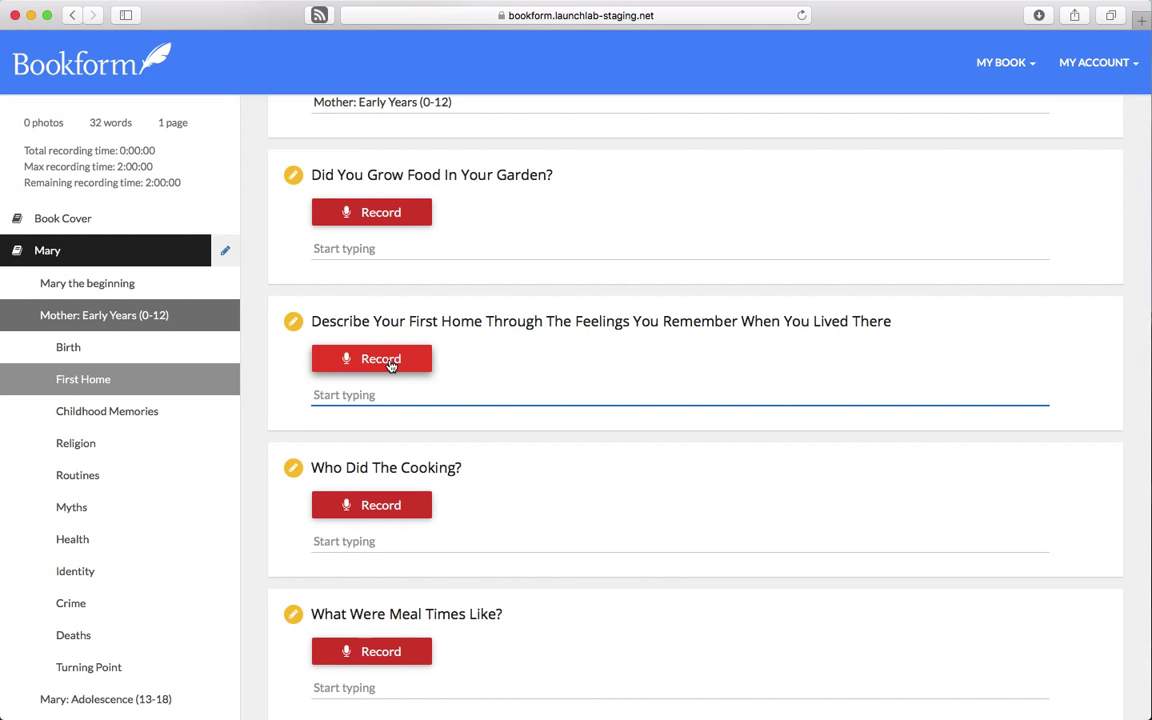
scroll(594, 543, "down", 4)
scroll(594, 543, "down", 3)
scroll(594, 543, "down", 4)
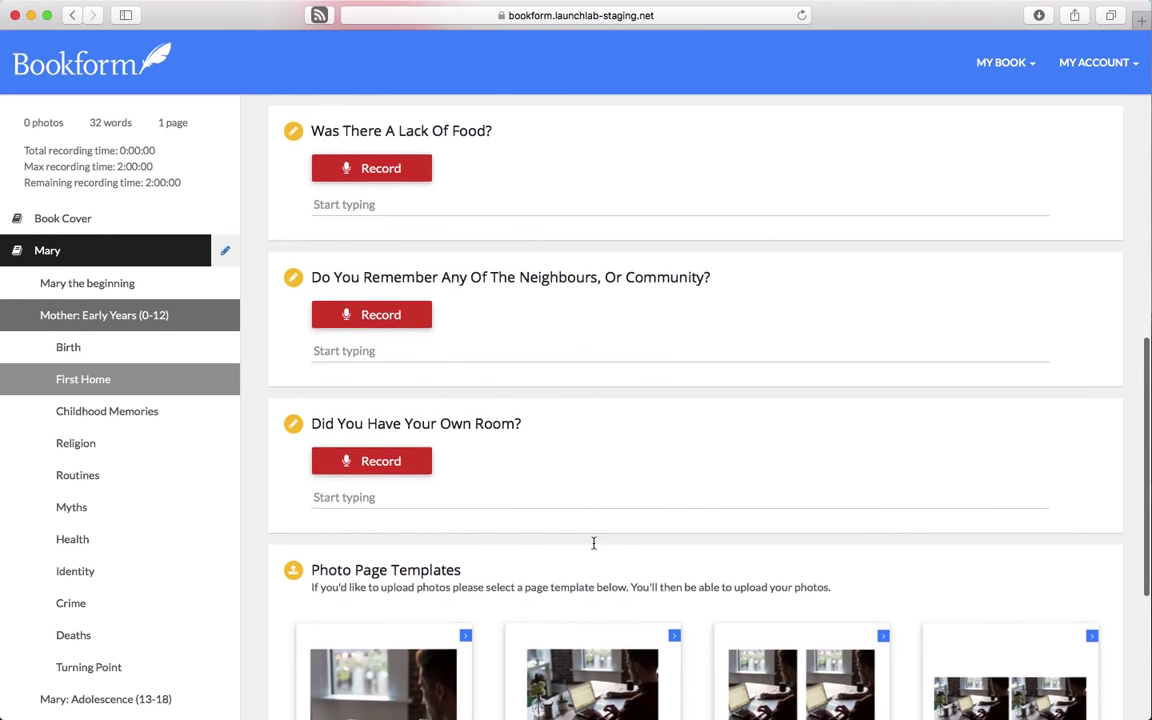
scroll(594, 543, "down", 7)
scroll(594, 543, "down", 2)
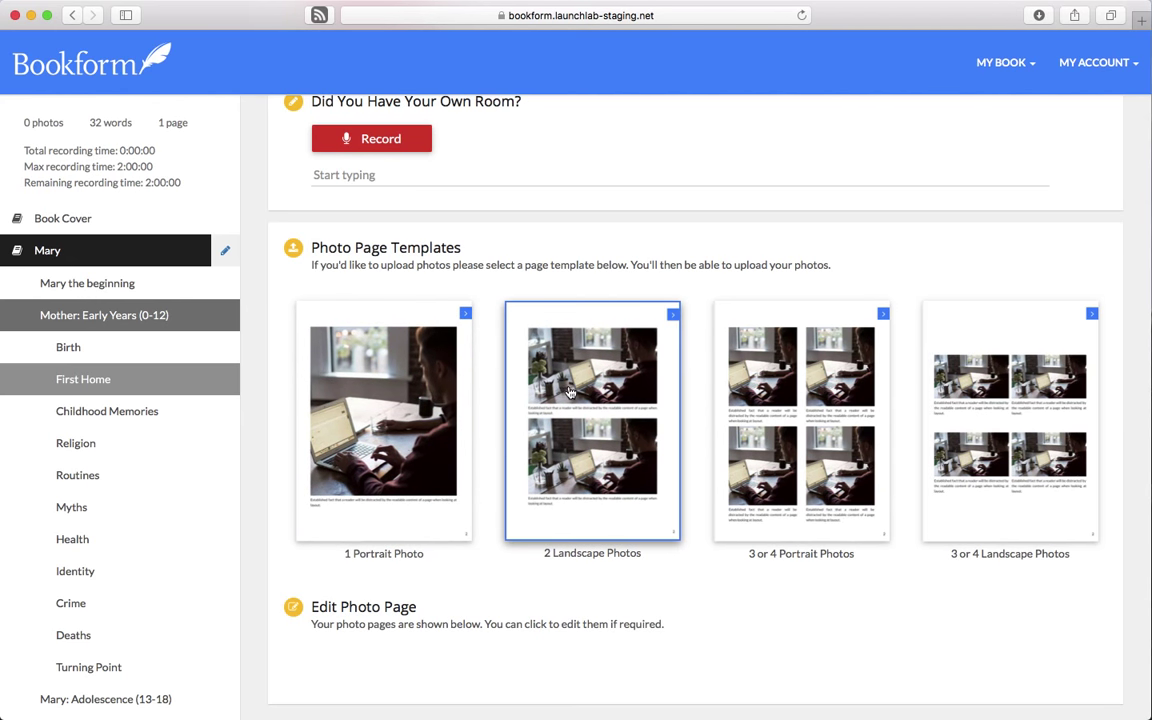
Choose the 1 Portrait Photo layout and upload the JPG of the girl typing.
left_click(352, 346)
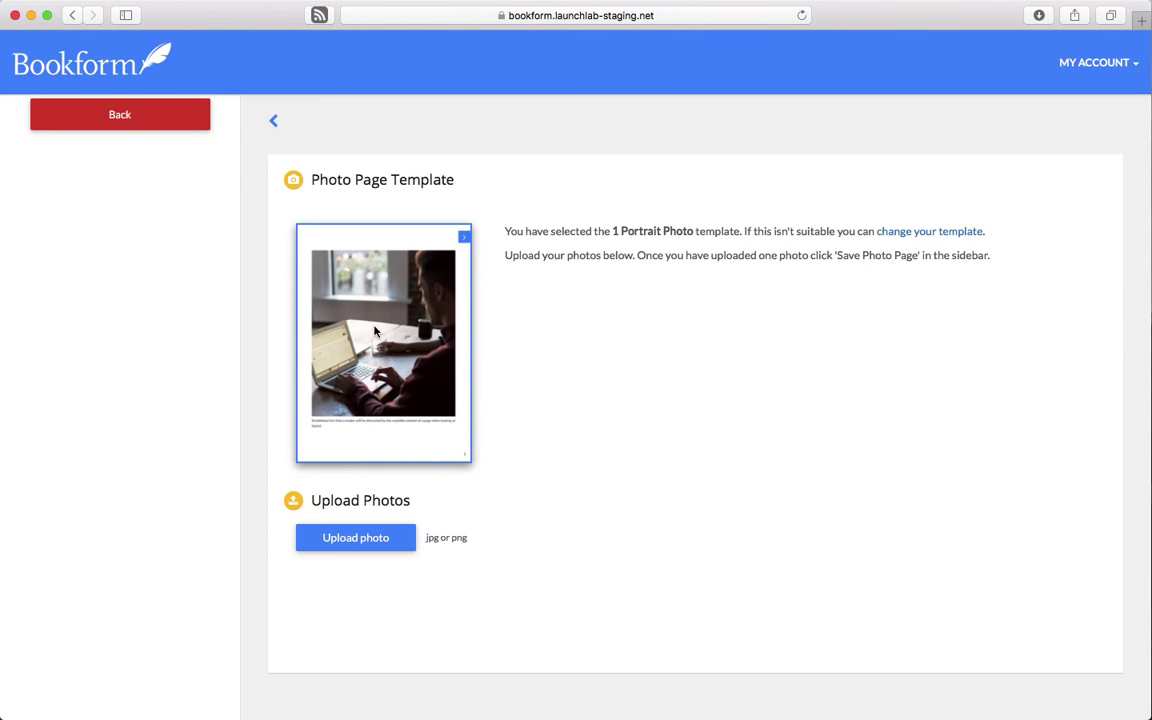
left_click(353, 542)
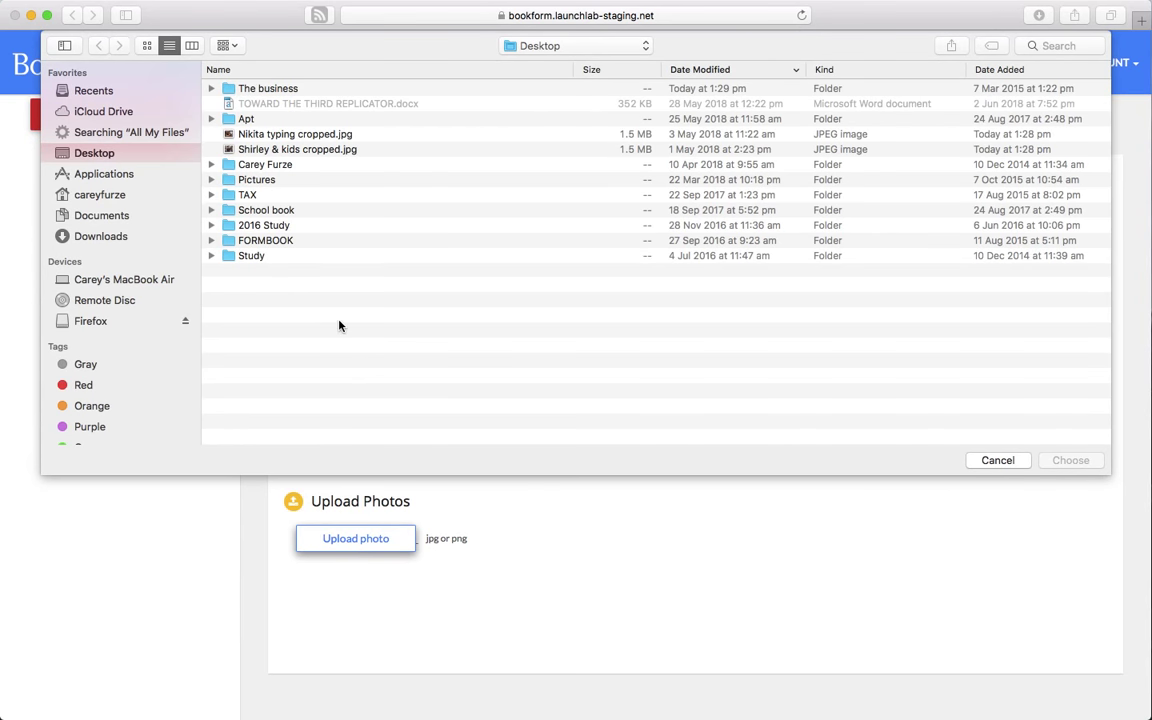
double_click(288, 134)
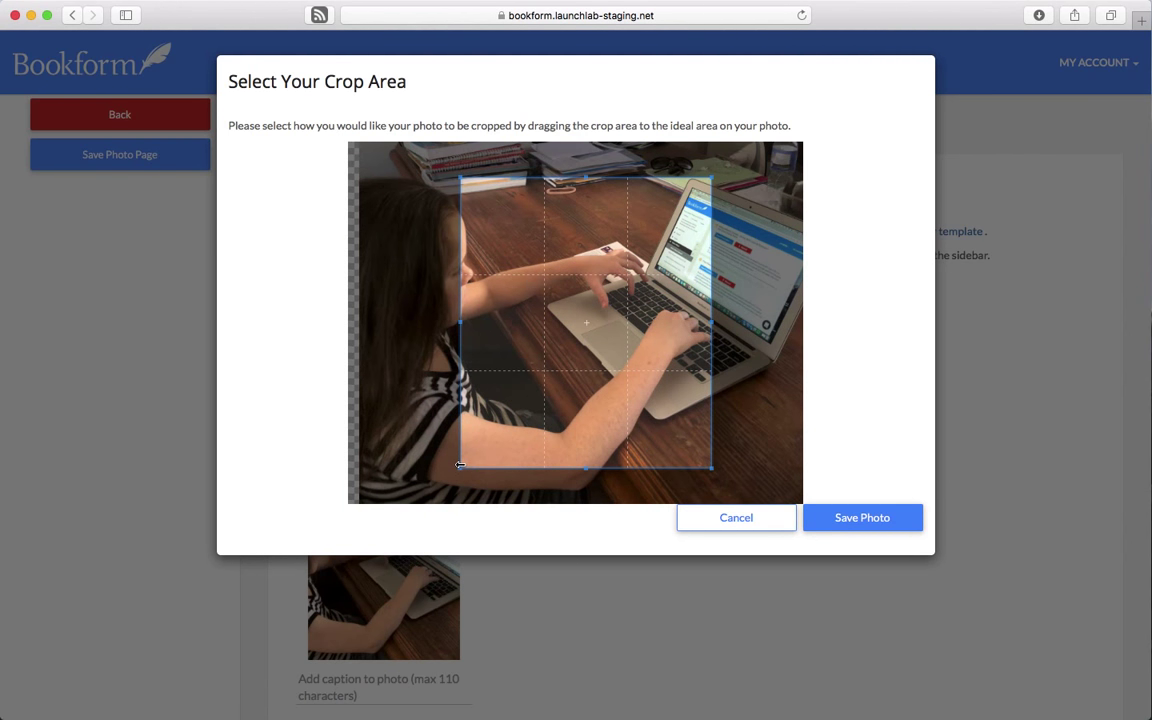
Widen the crop on the girl-at-laptop photo, save it, and save the photo page.
left_click_drag(465, 467, 380, 480)
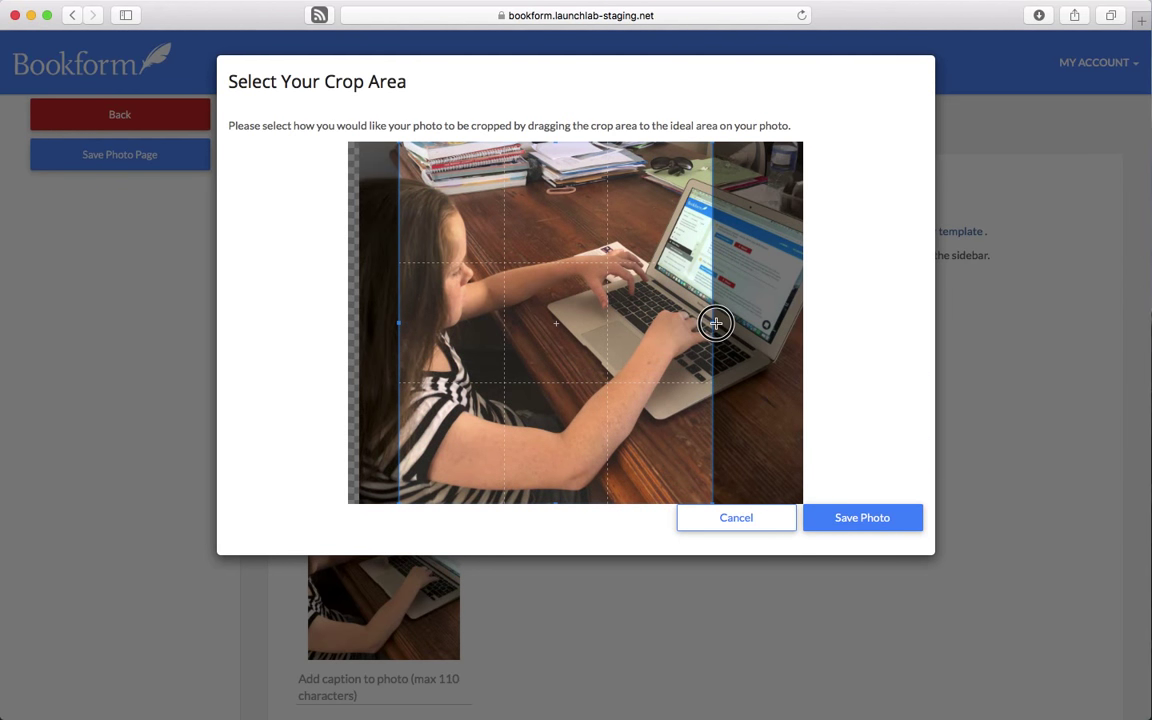
left_click(863, 515)
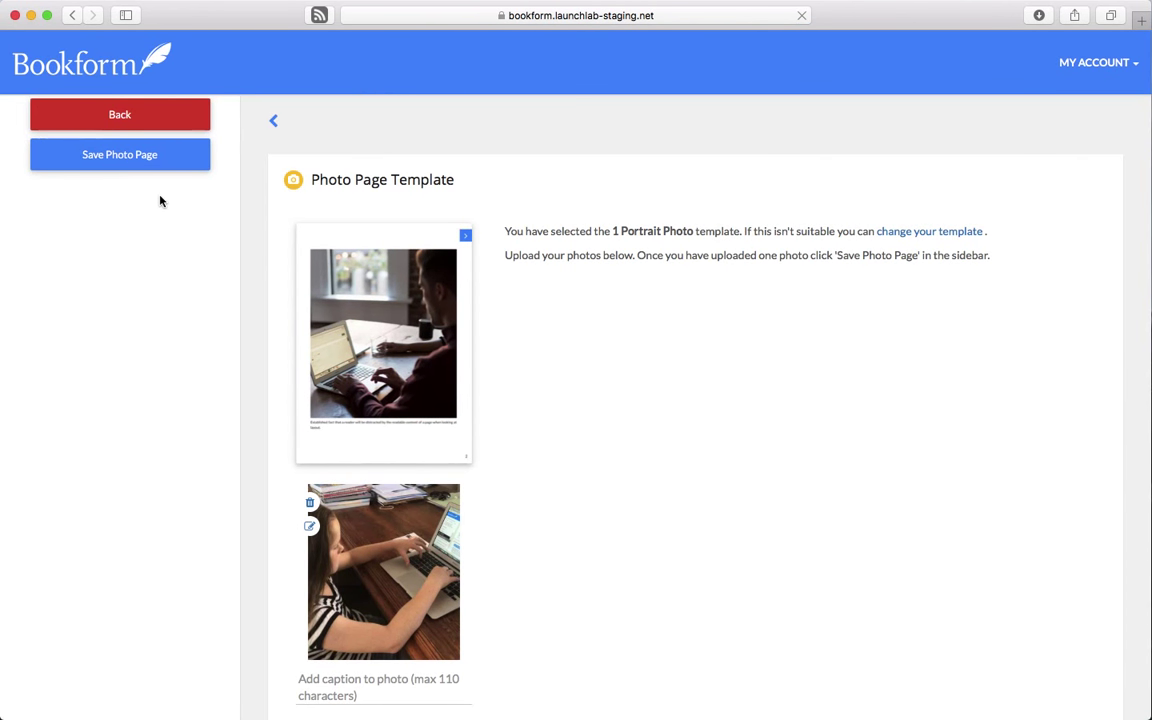
left_click(119, 156)
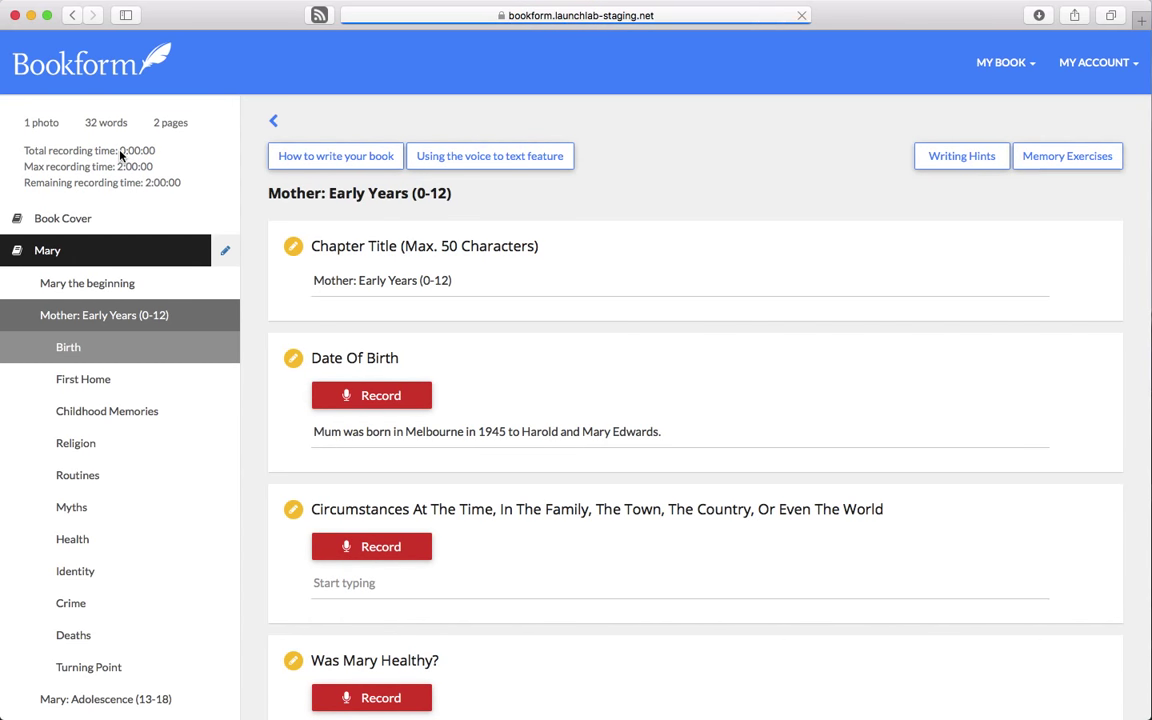
Bring up the Early Years Religion questions and scroll through the blank fields.
left_click(89, 443)
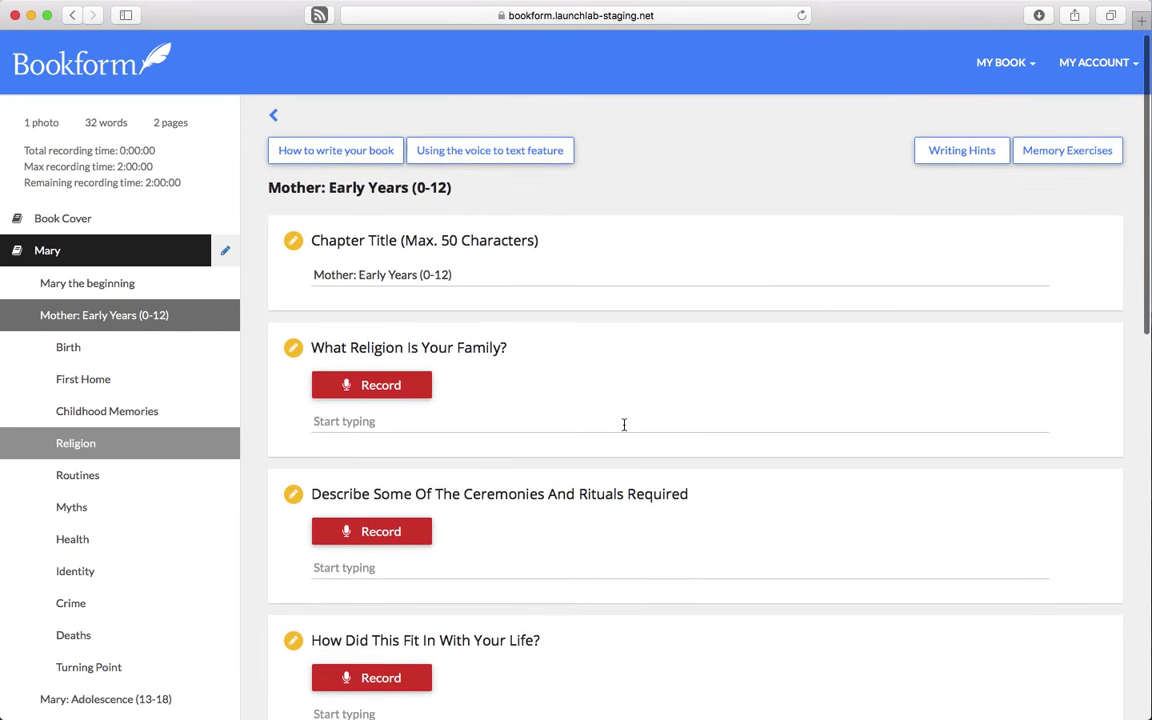
scroll(624, 425, "down", 5)
scroll(624, 425, "down", 3)
scroll(624, 425, "down", 1)
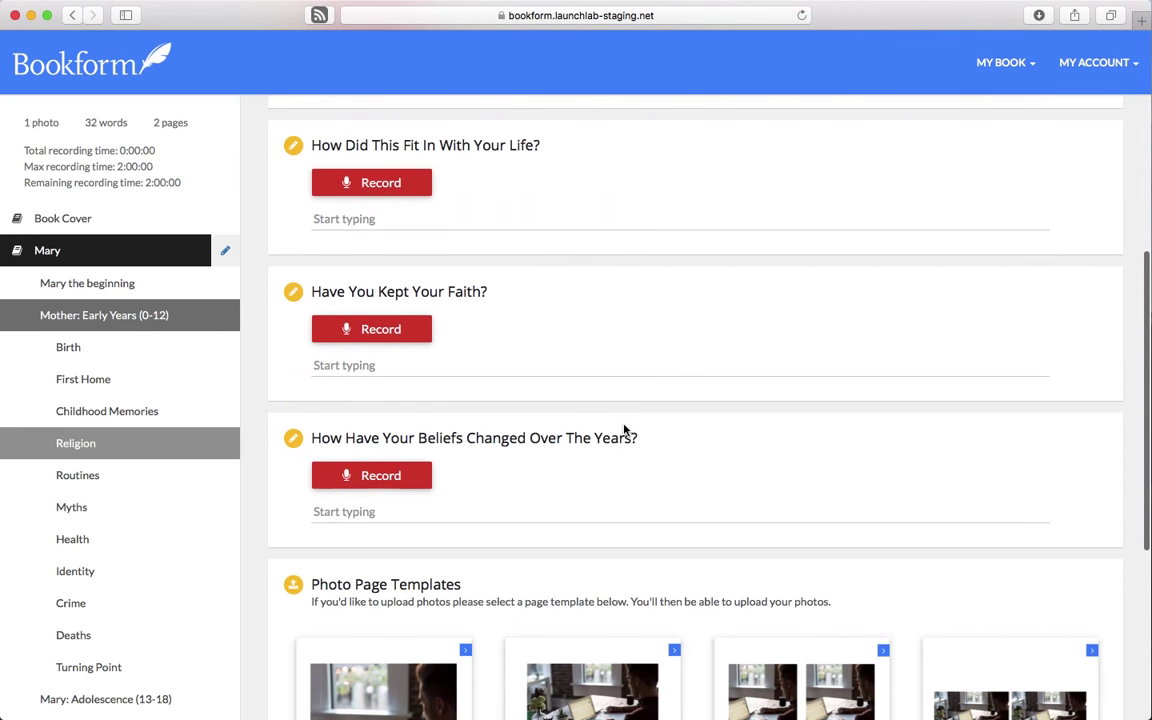
scroll(624, 425, "down", 3)
scroll(624, 425, "up", 10)
scroll(624, 430, "up", 3)
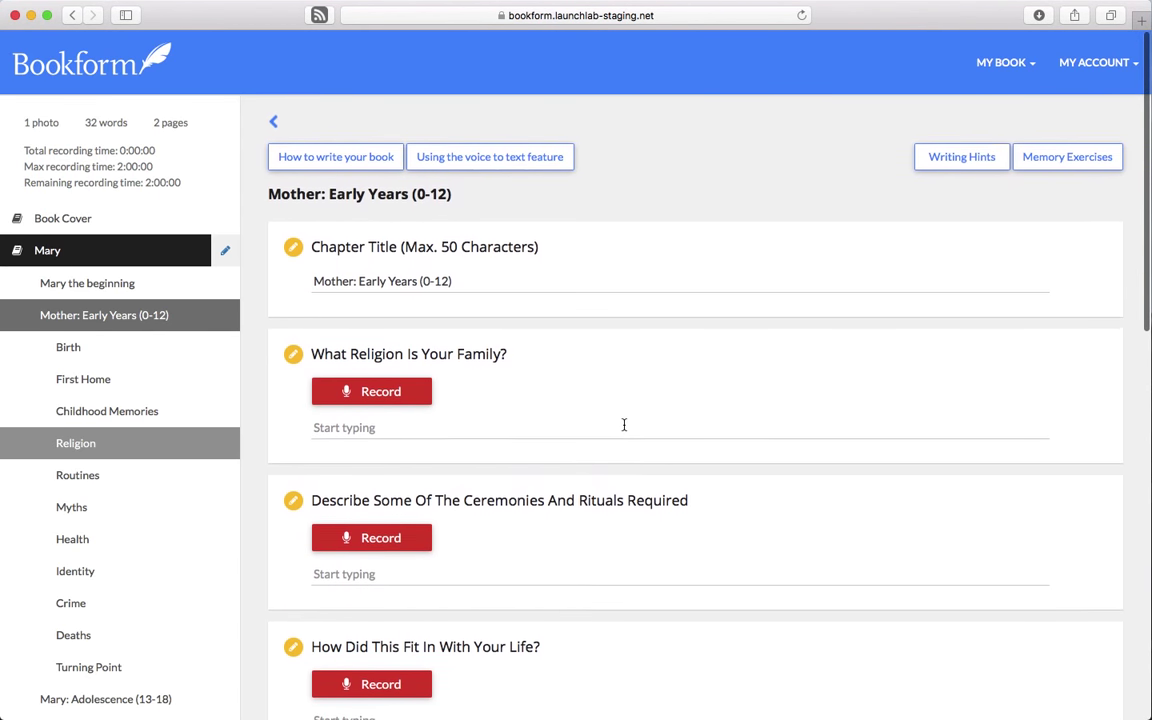
left_click(355, 158)
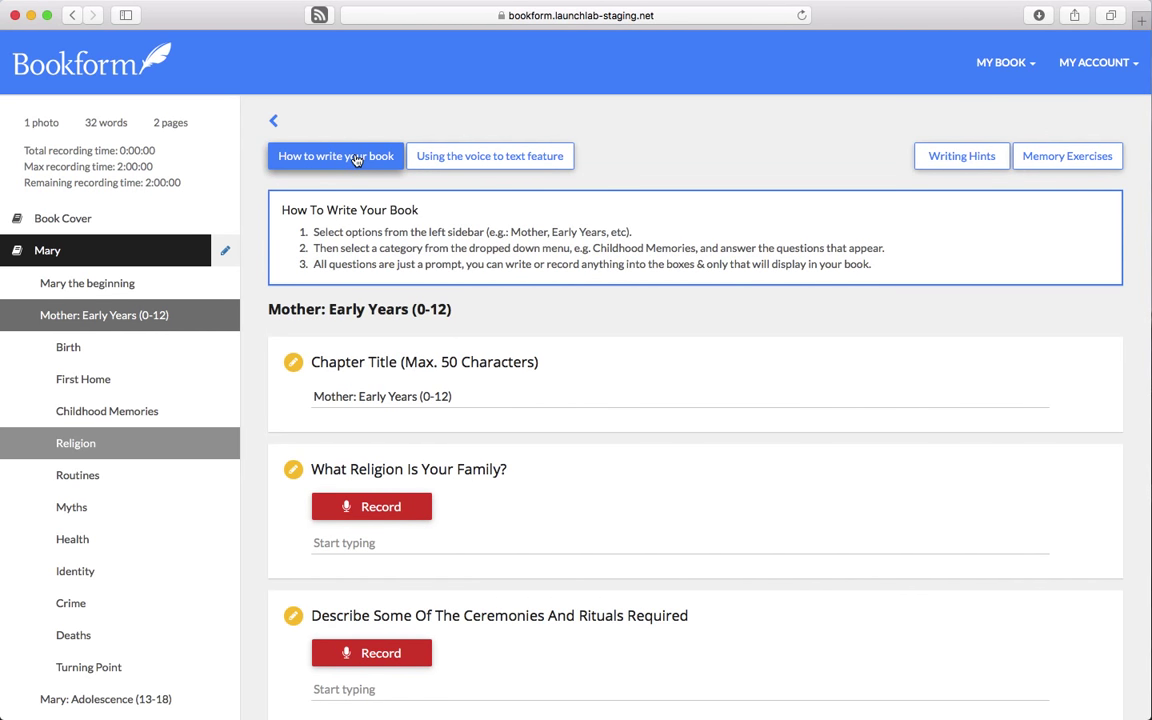
left_click(365, 158)
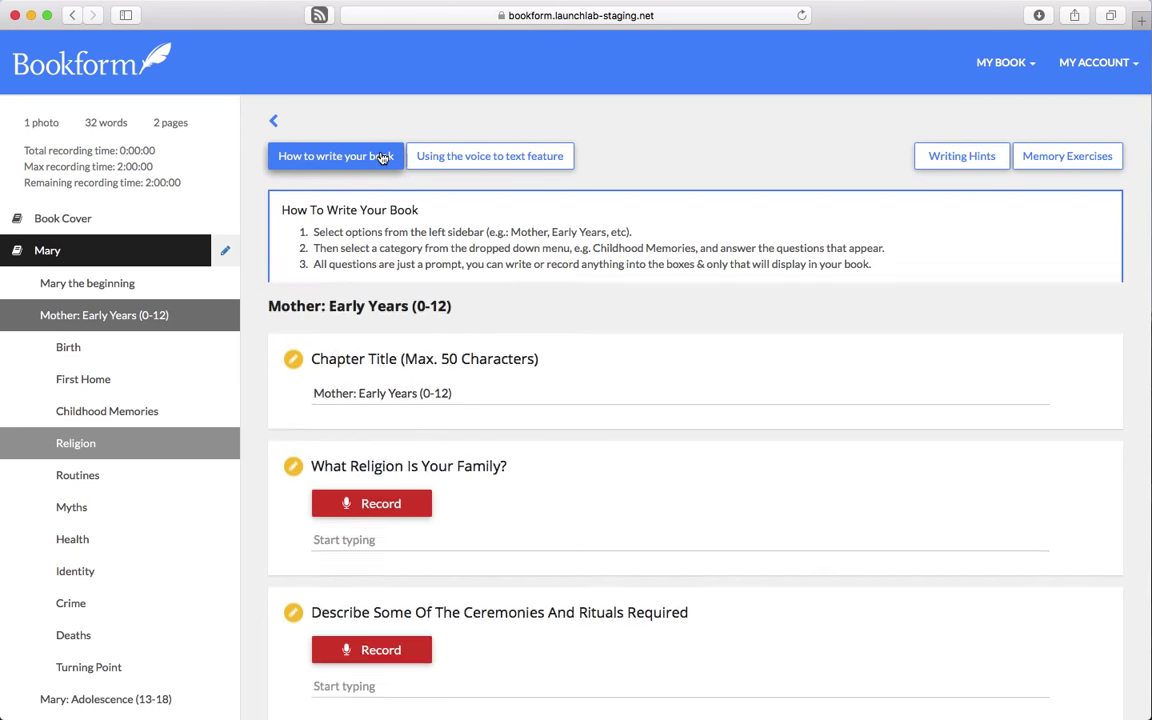
left_click(482, 157)
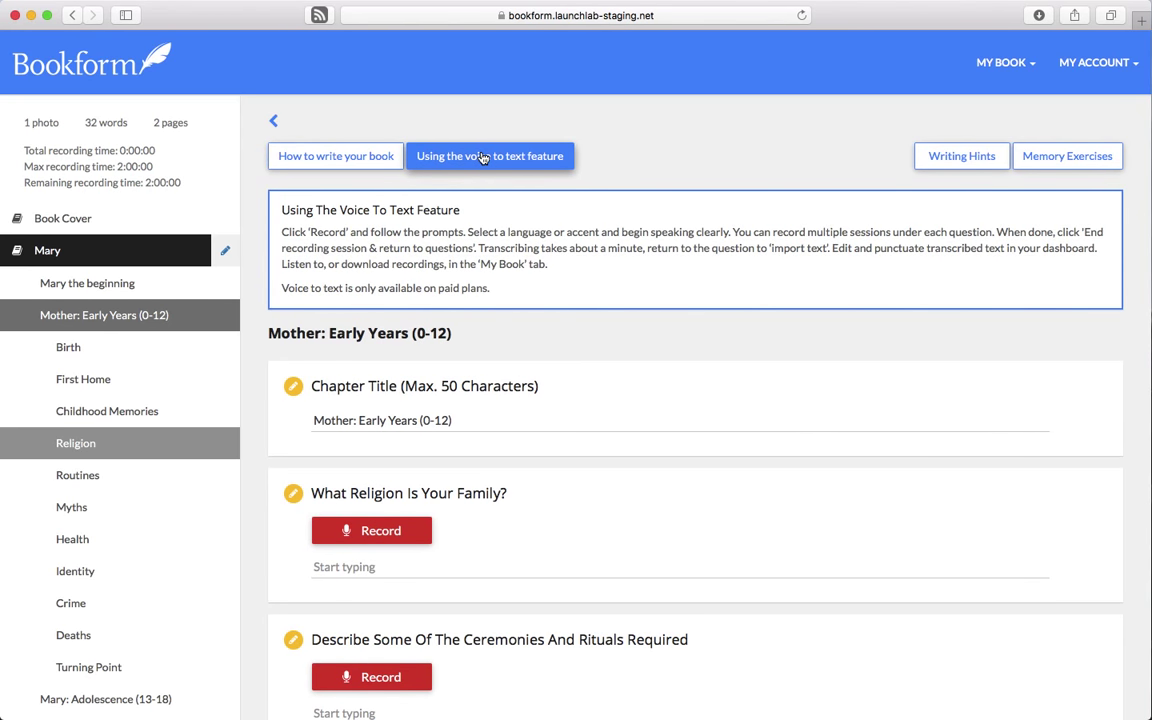
left_click(482, 157)
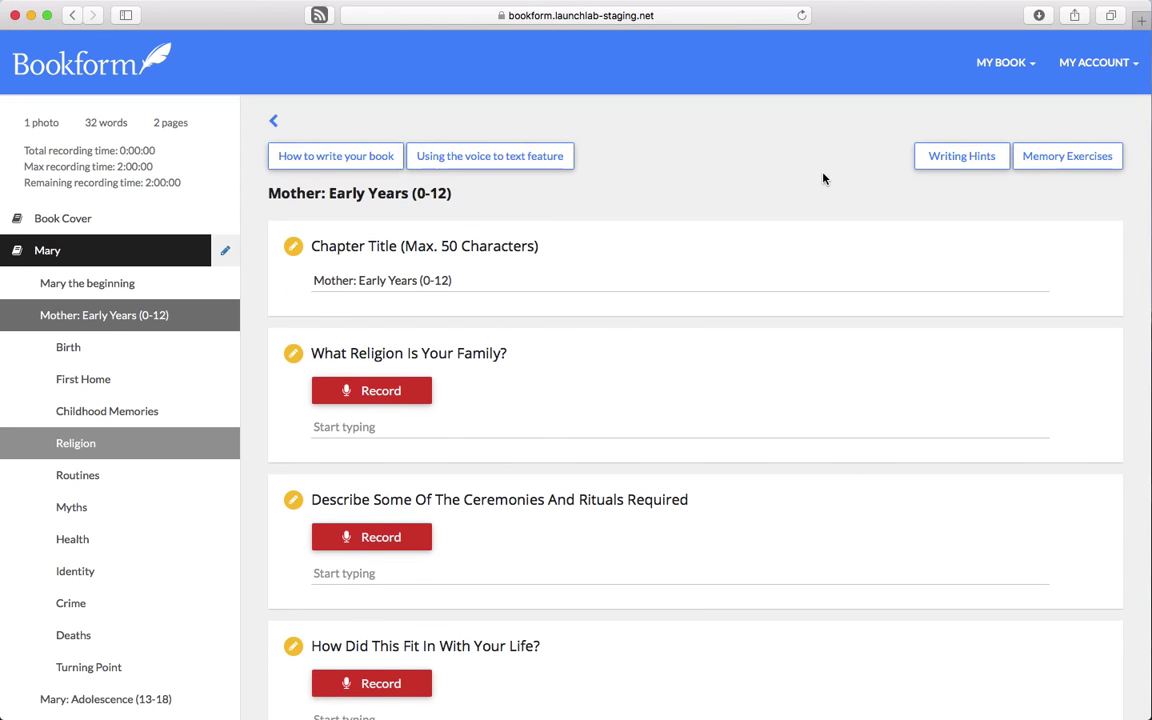
left_click(958, 160)
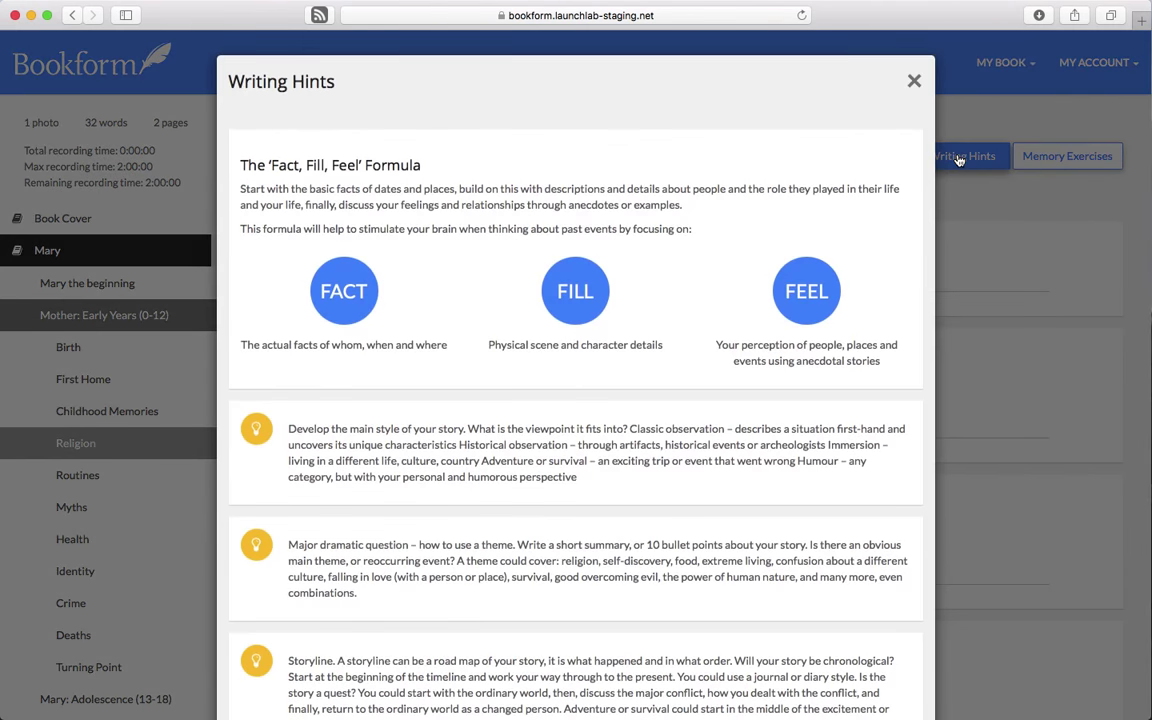
left_click(913, 84)
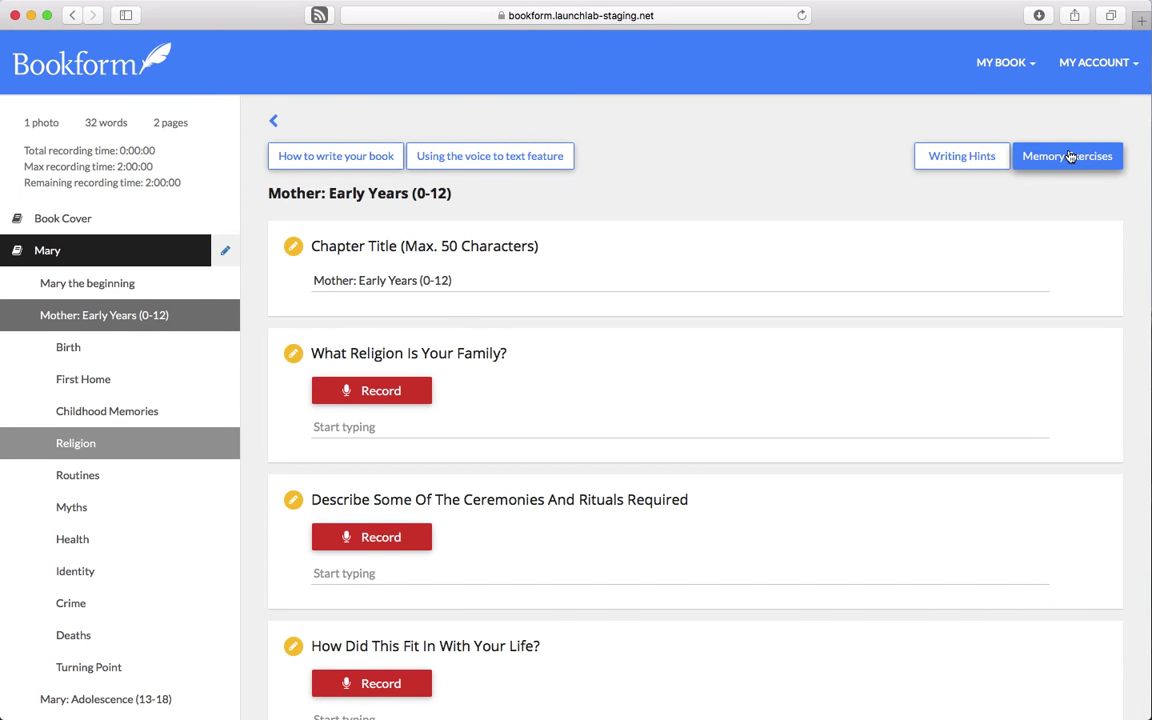
left_click(1068, 157)
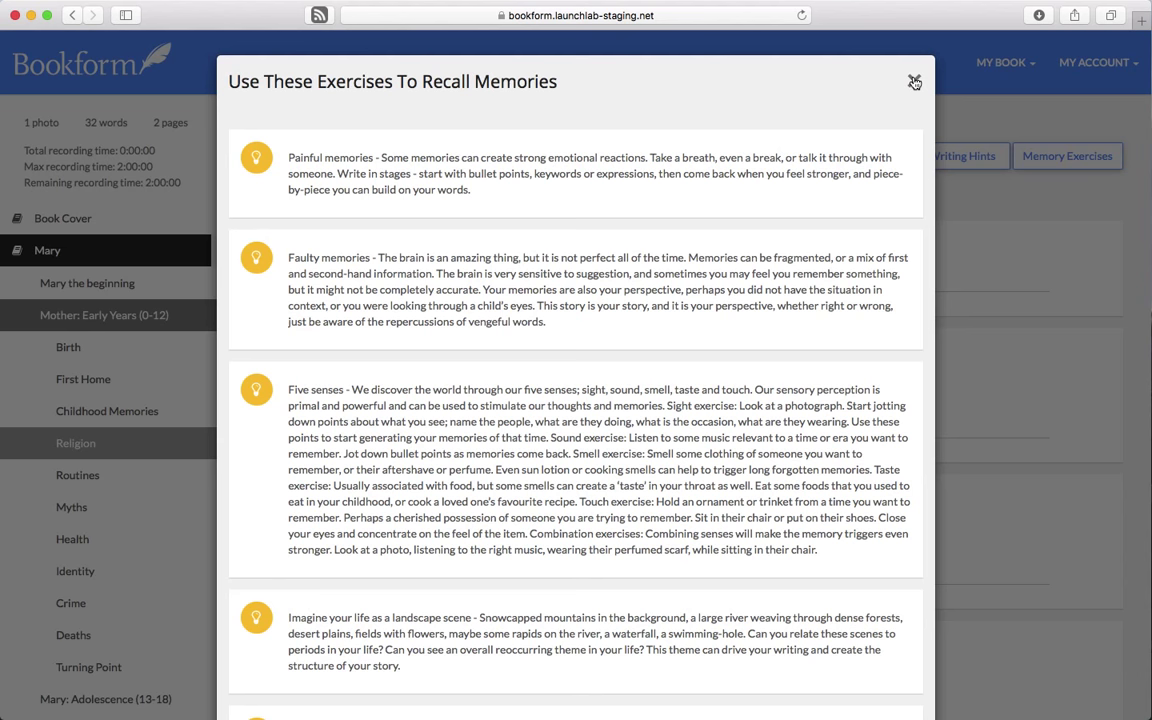
left_click(914, 82)
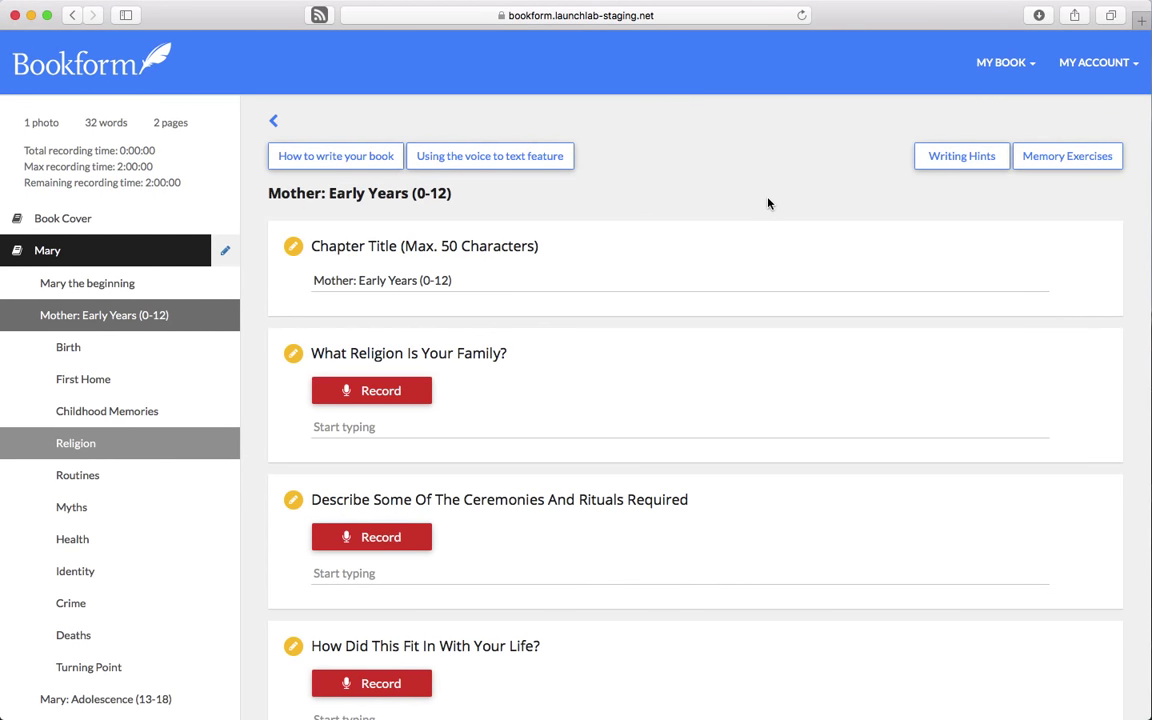
Check the MY BOOK menu options, then switch to the Chrome window showing Bookform Schools.
left_click(1013, 65)
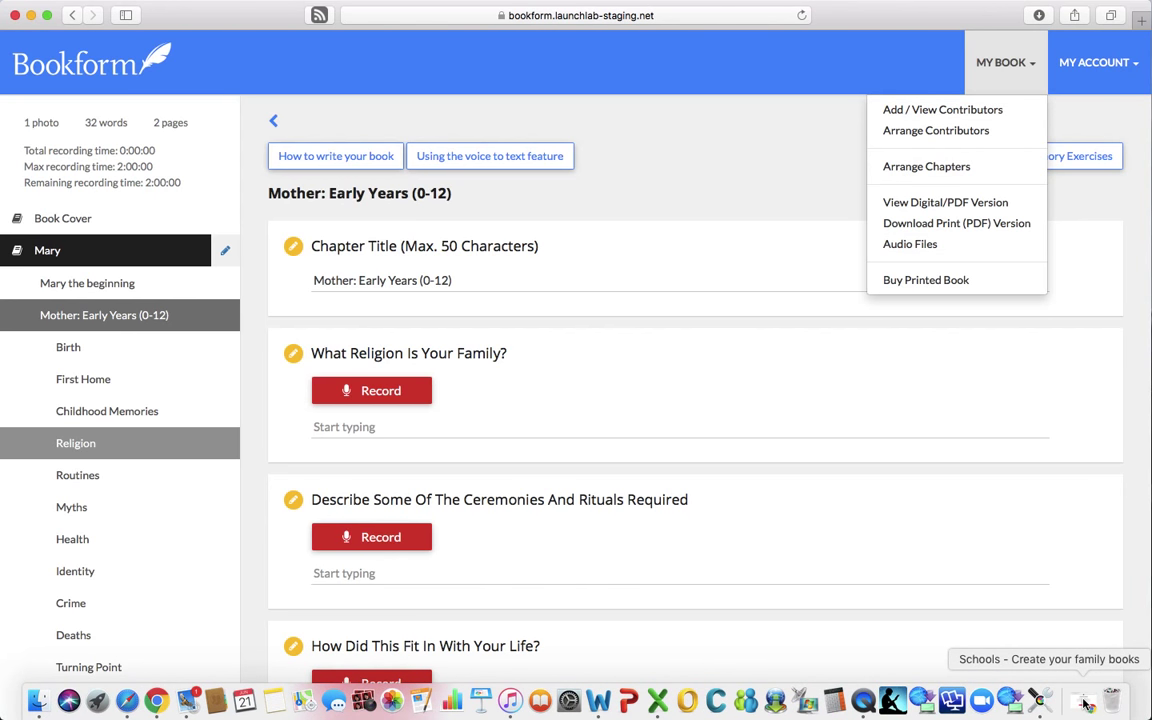
left_click(1085, 703)
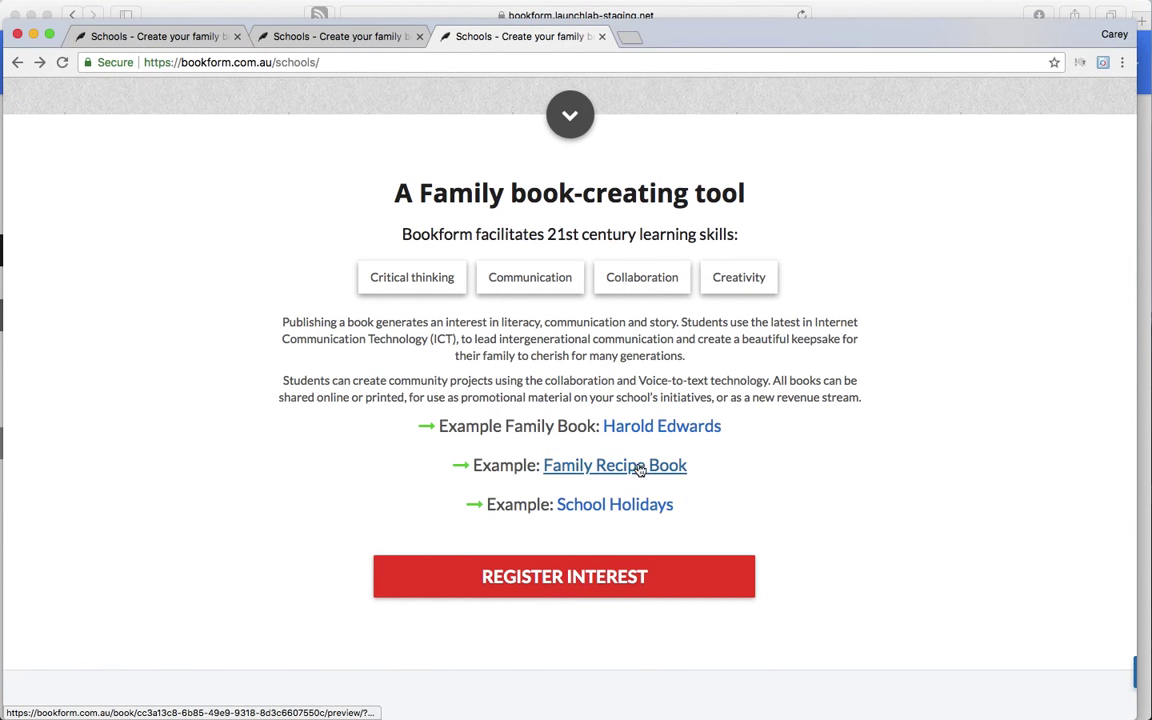
Open the Family Recipe Book example and page from the contents to the Bouillabaisse recipe steps.
left_click(639, 469)
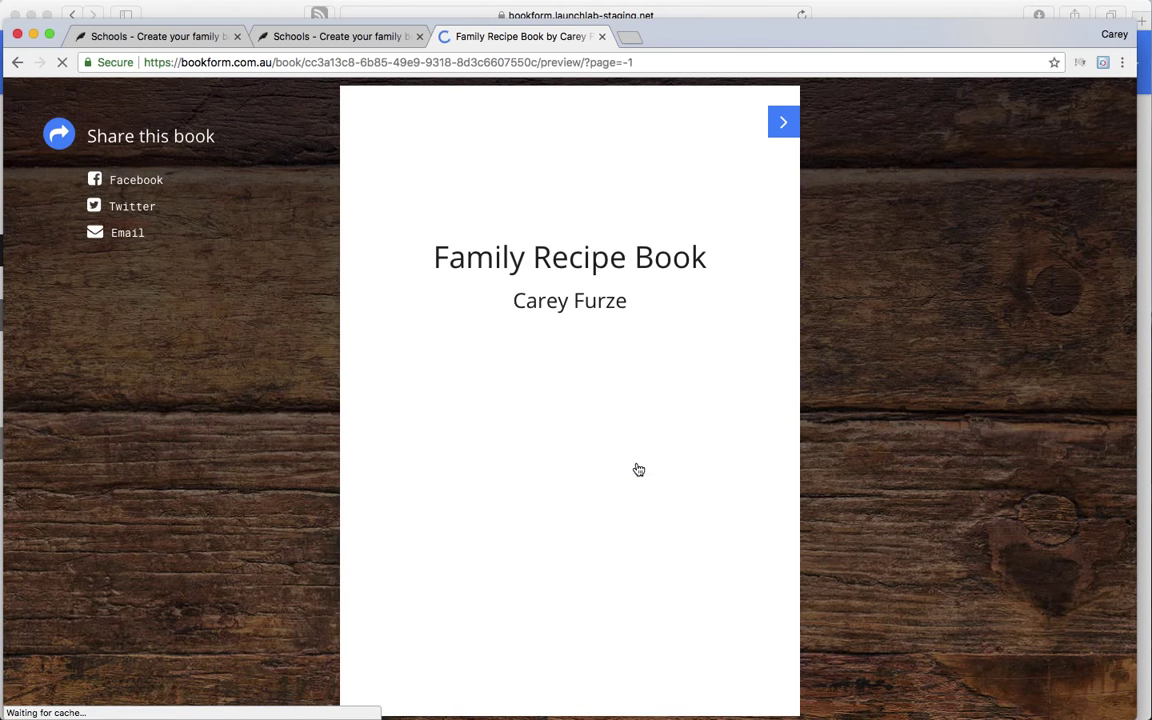
left_click(783, 124)
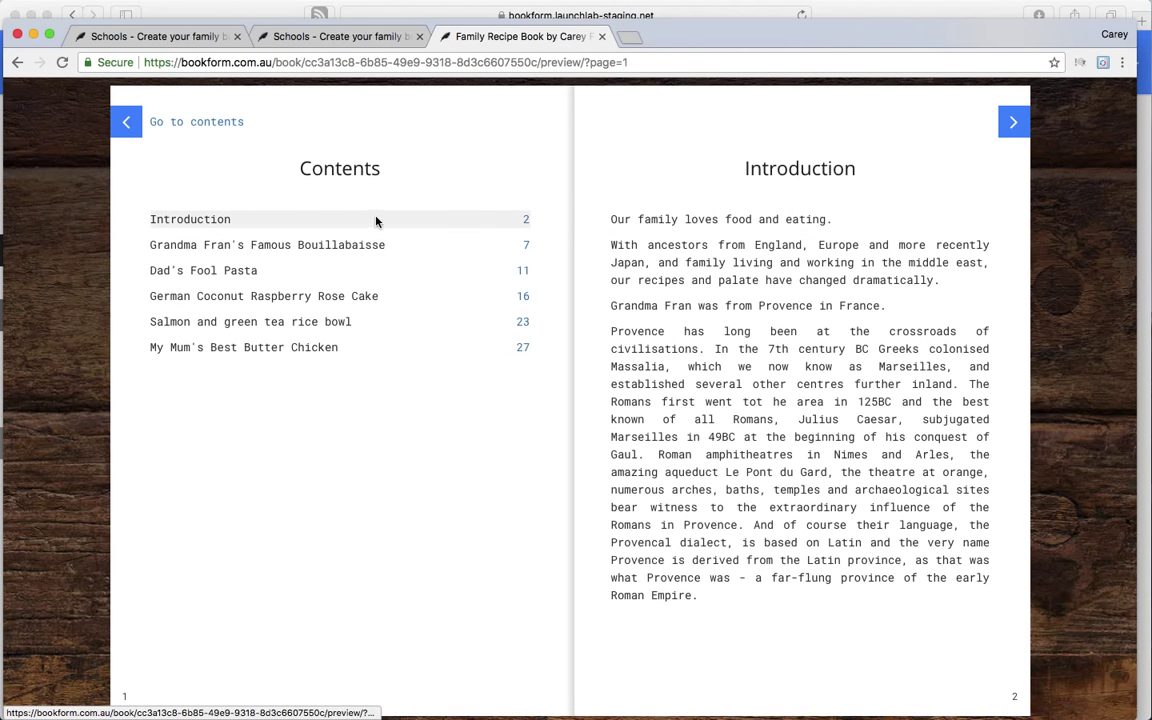
left_click(1014, 121)
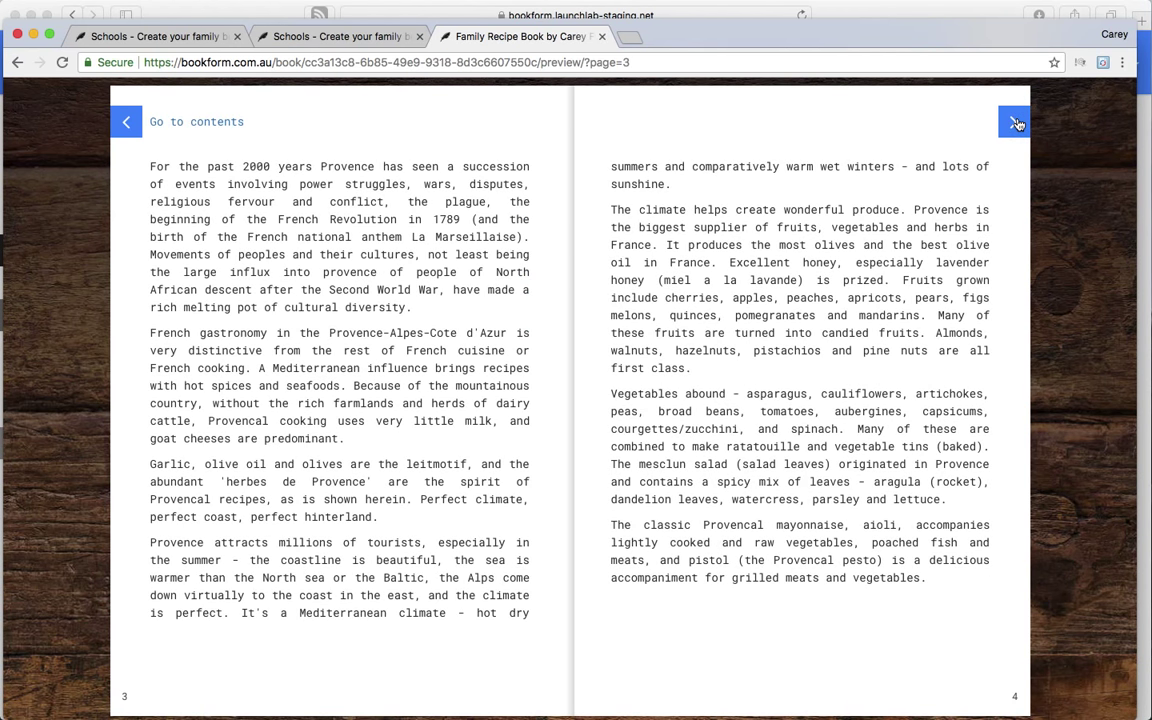
left_click(1016, 123)
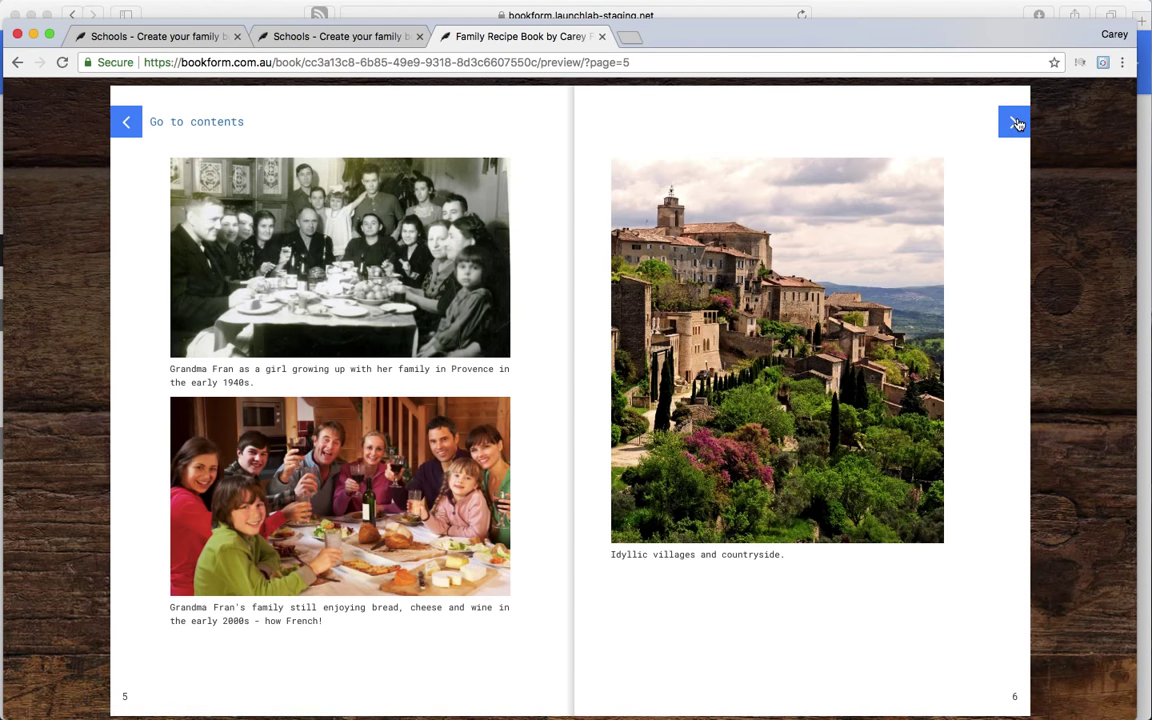
left_click(1016, 123)
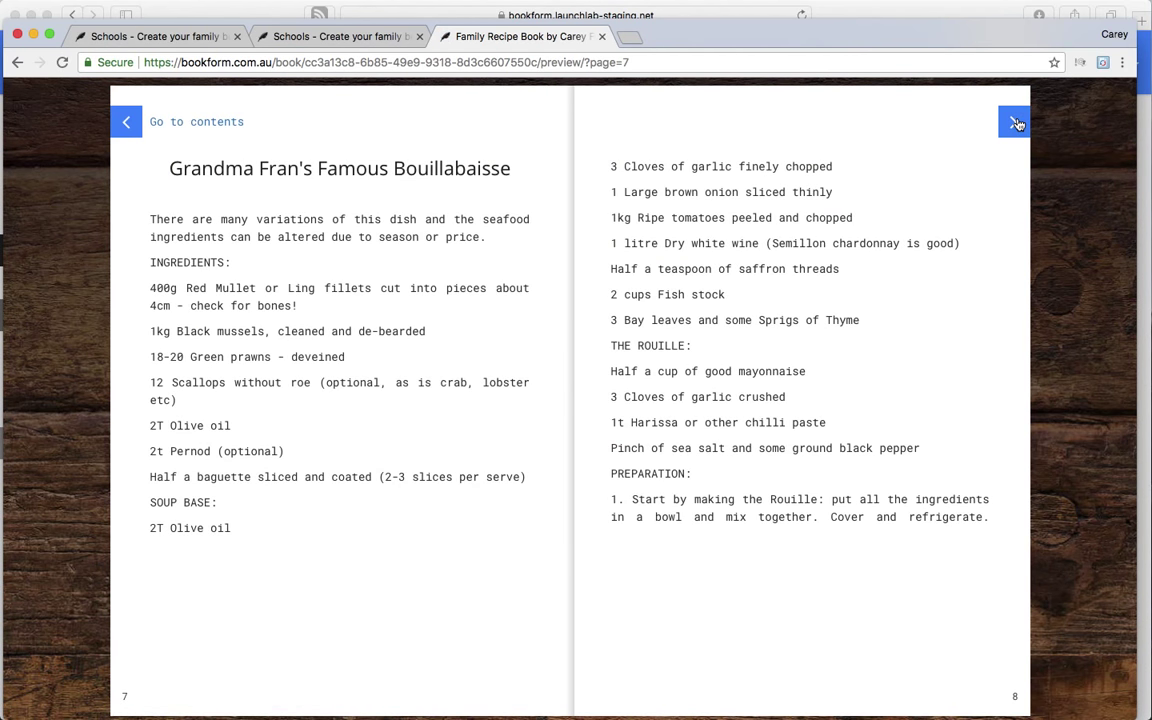
left_click(1016, 123)
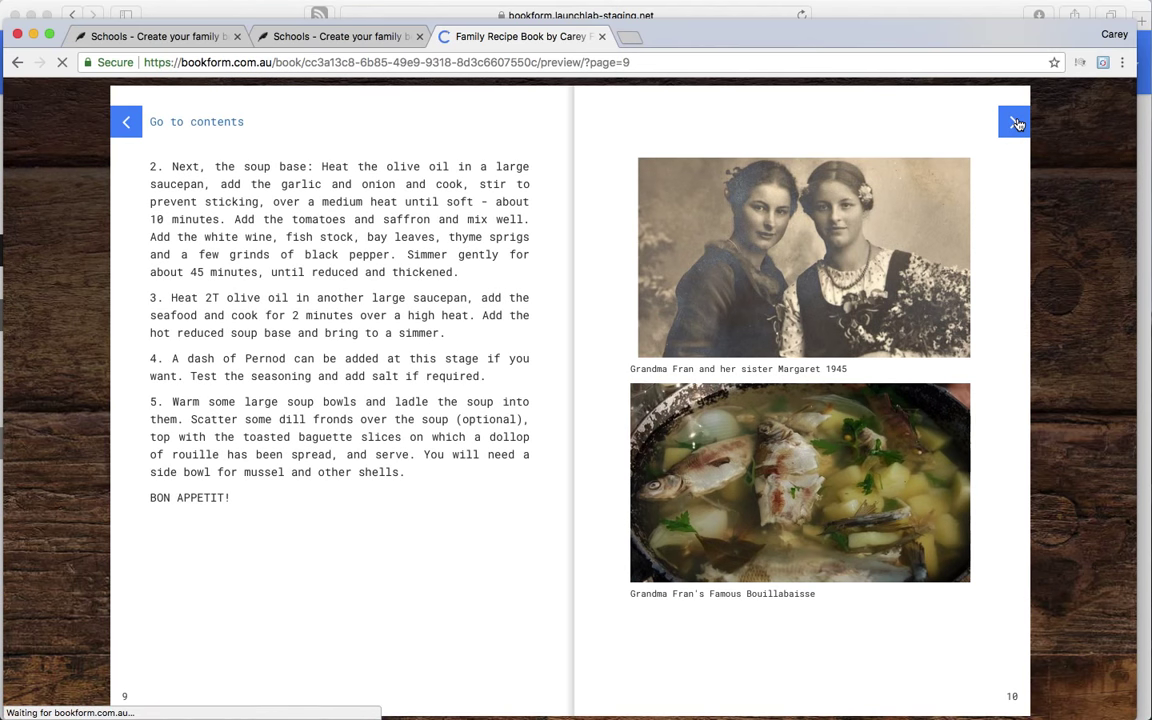
Page past Dad's Fool Pasta and the cake recipe to pages 19–20, then close the preview.
left_click(1016, 123)
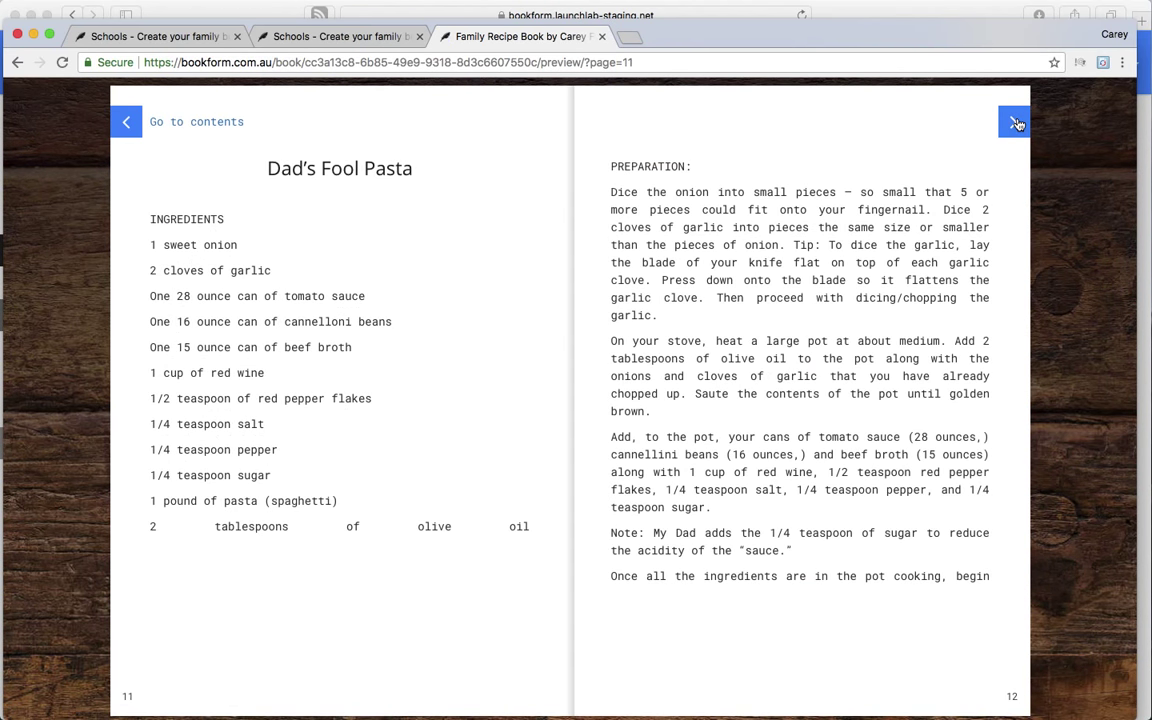
left_click(1016, 123)
left_click(1016, 123)
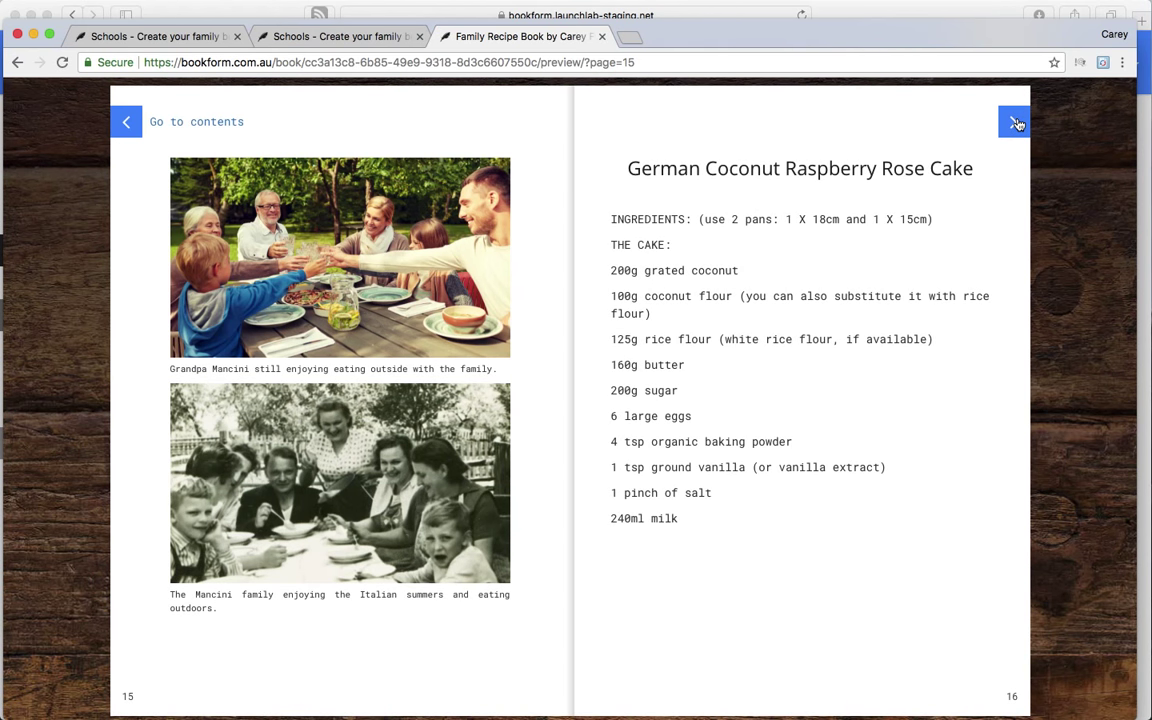
left_click(1016, 123)
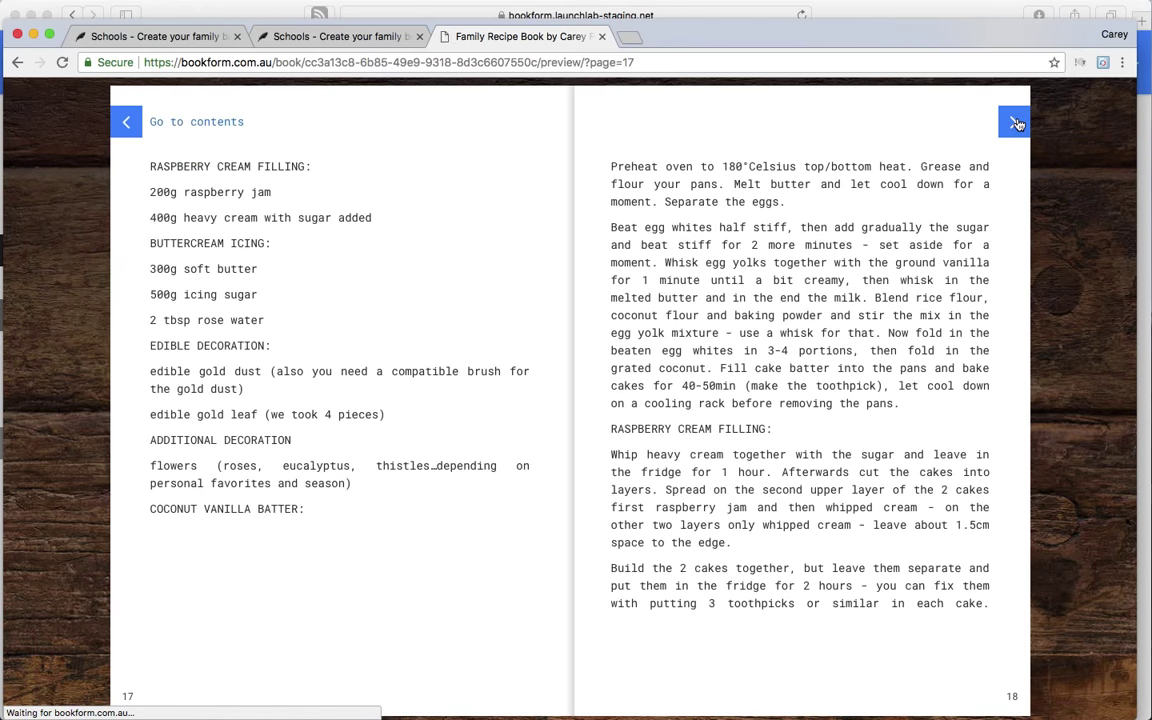
left_click(1016, 123)
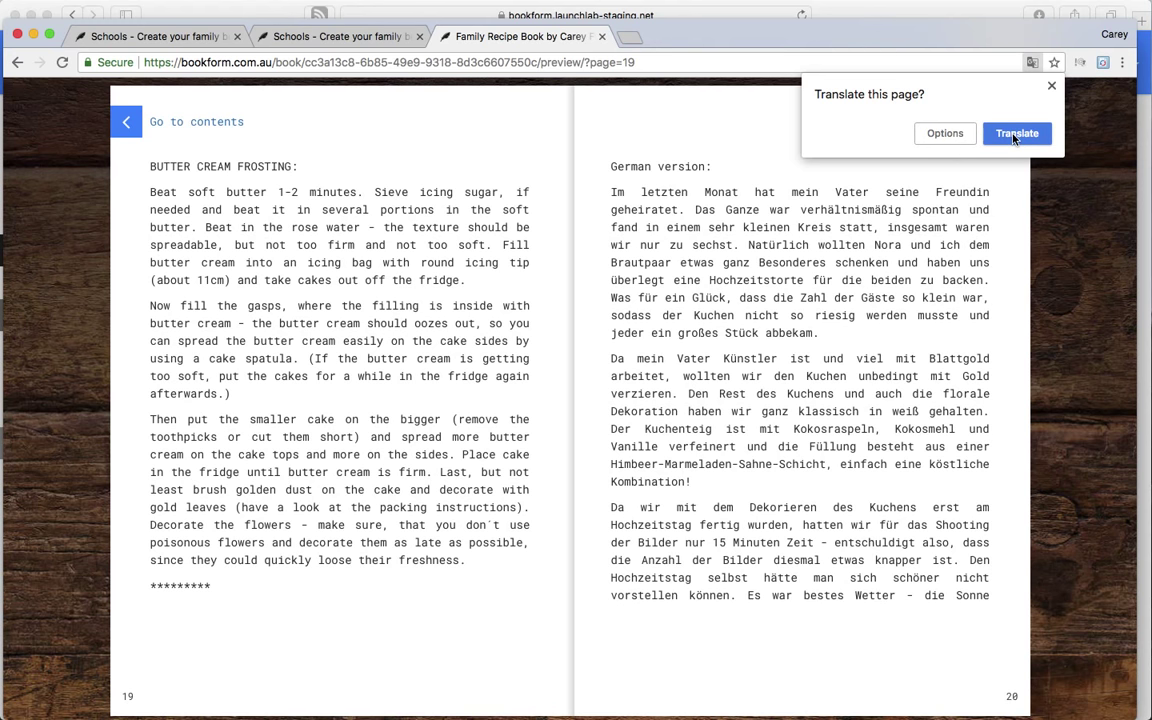
left_click(1051, 87)
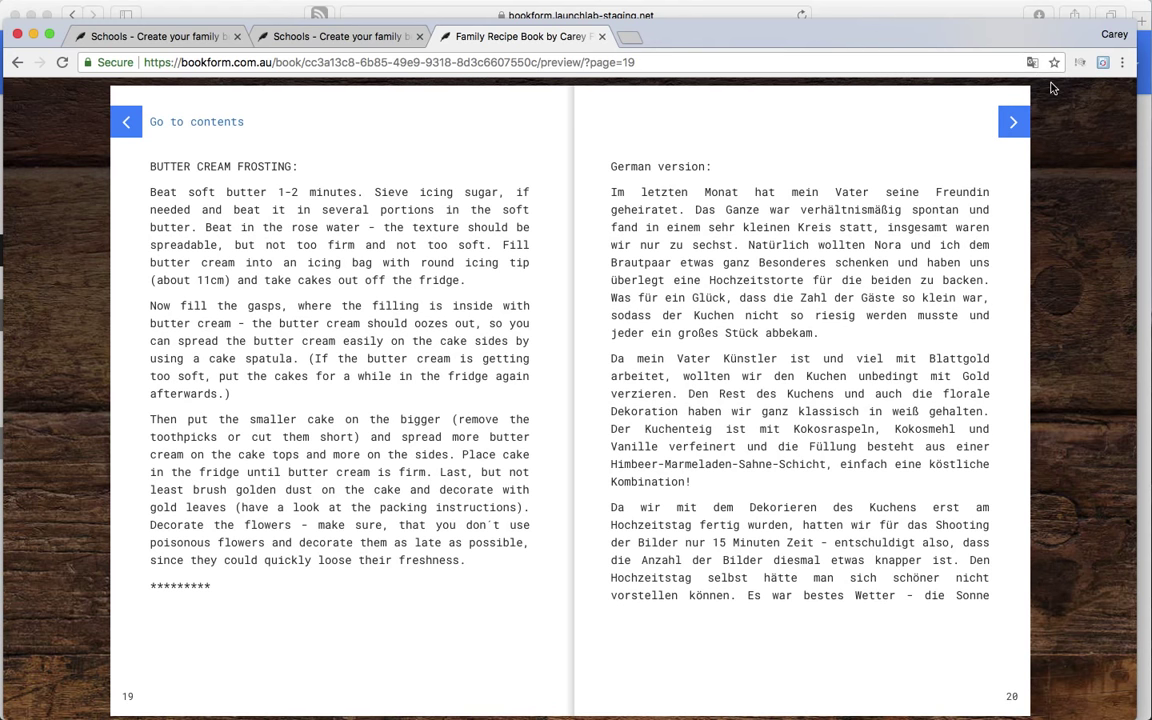
left_click(15, 35)
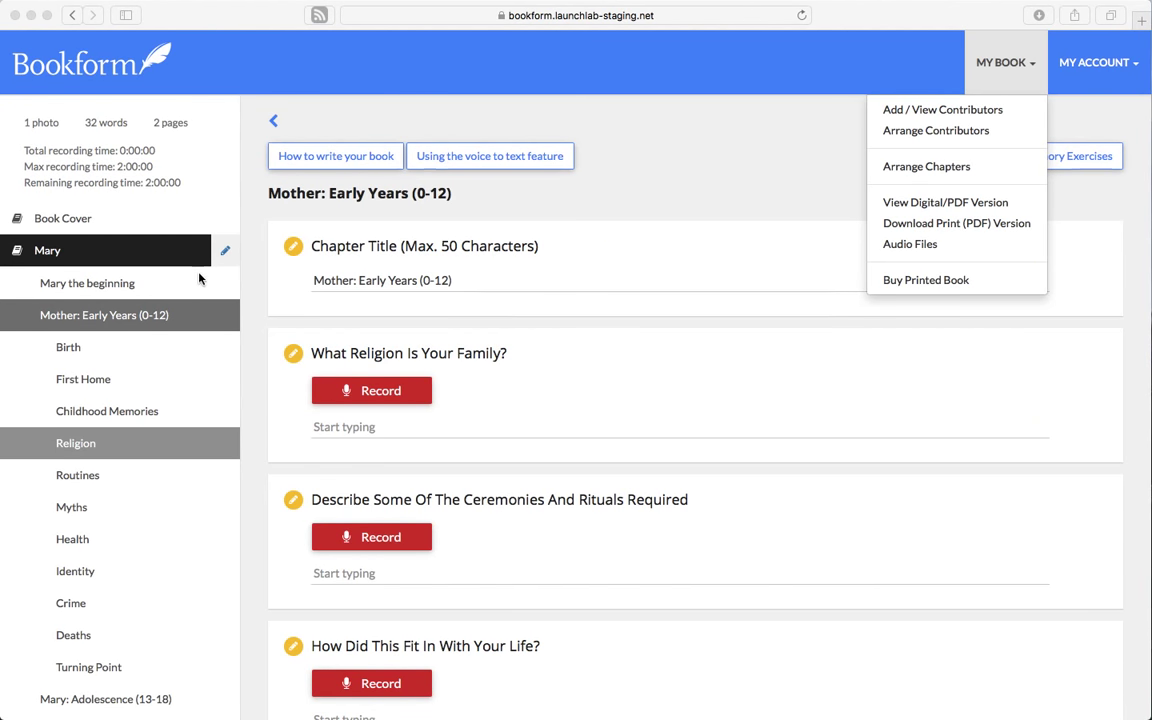
Draft an invite reading 'Please contribute your favourite recipe and stories, with photo', then cancel it.
left_click(935, 113)
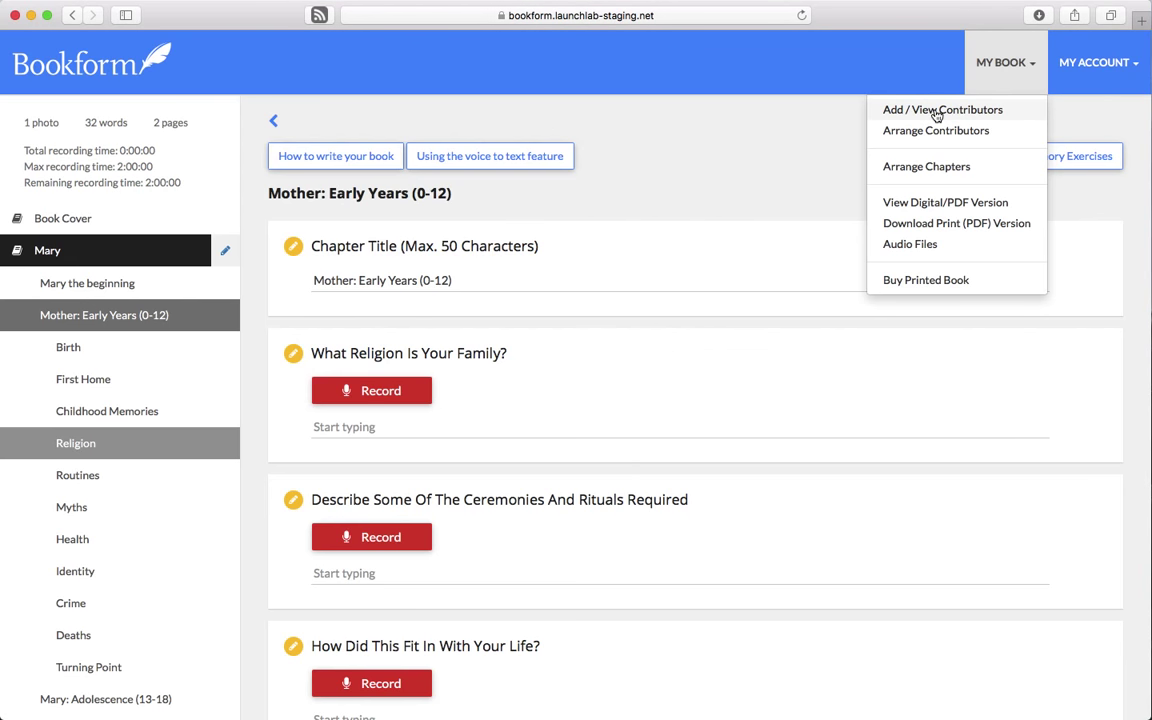
left_click(935, 113)
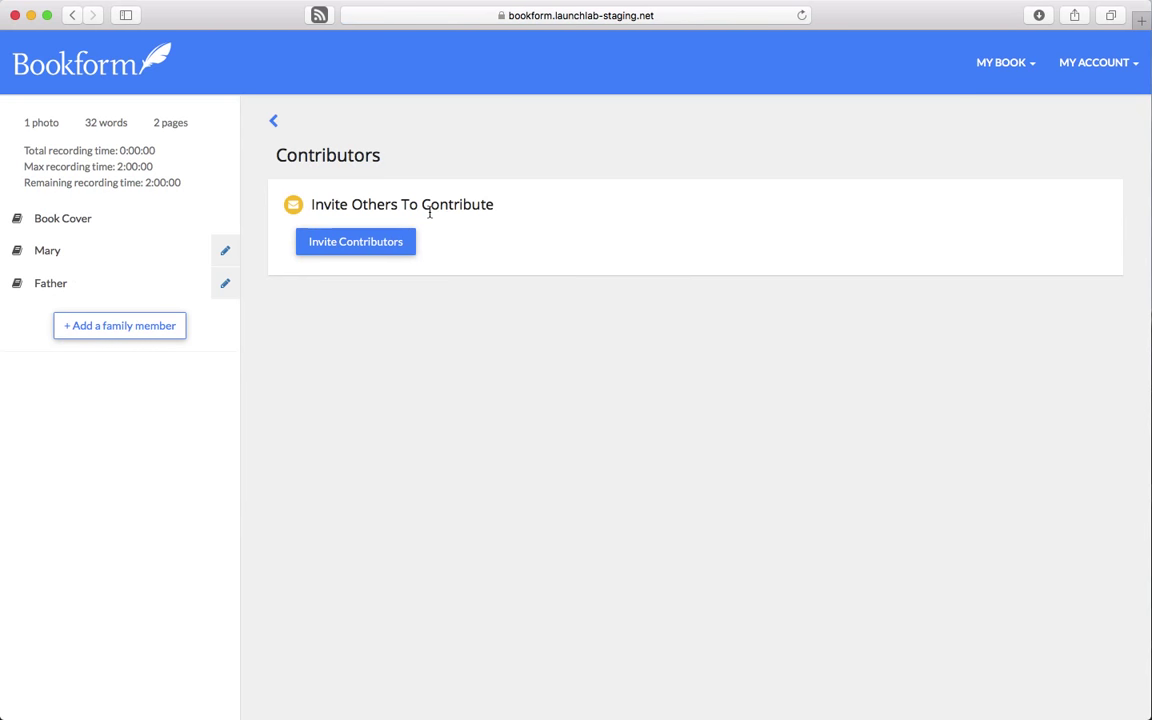
left_click(326, 247)
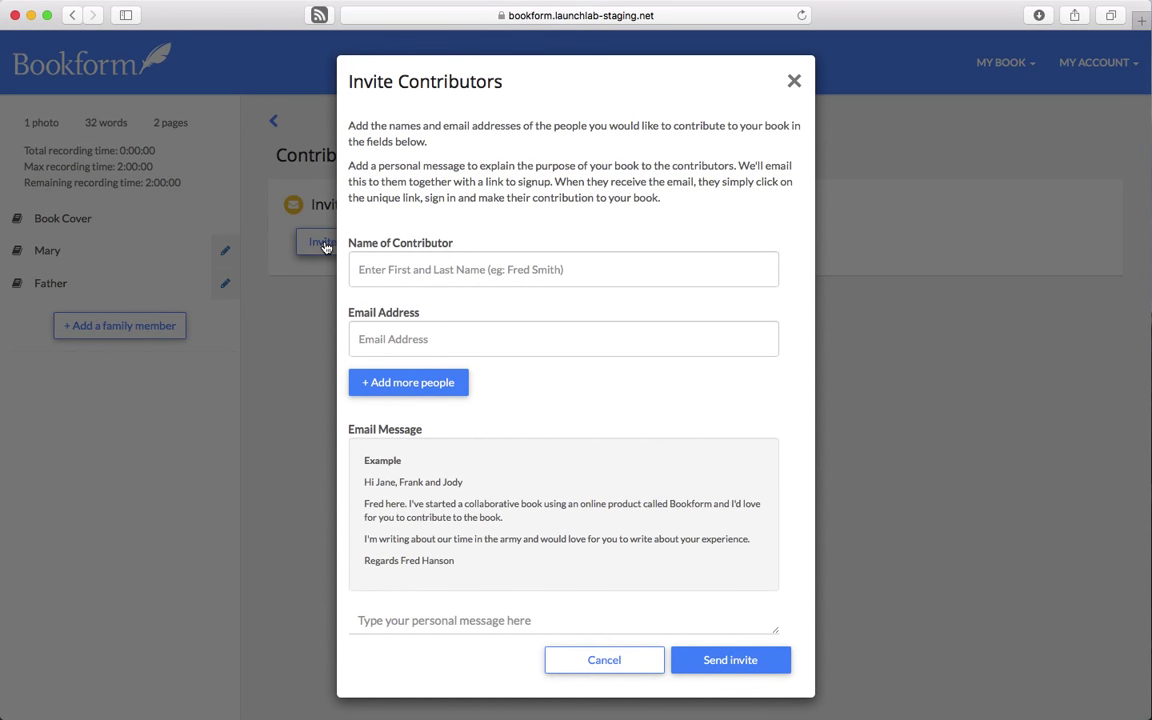
left_click(424, 273)
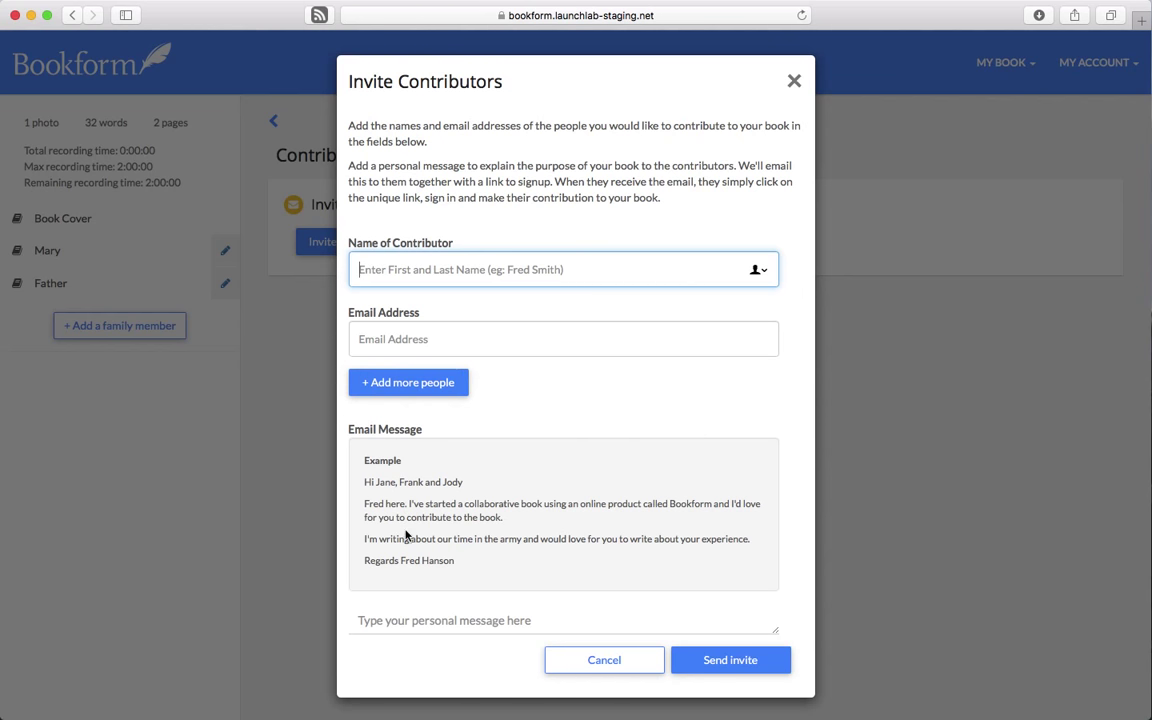
left_click(395, 620)
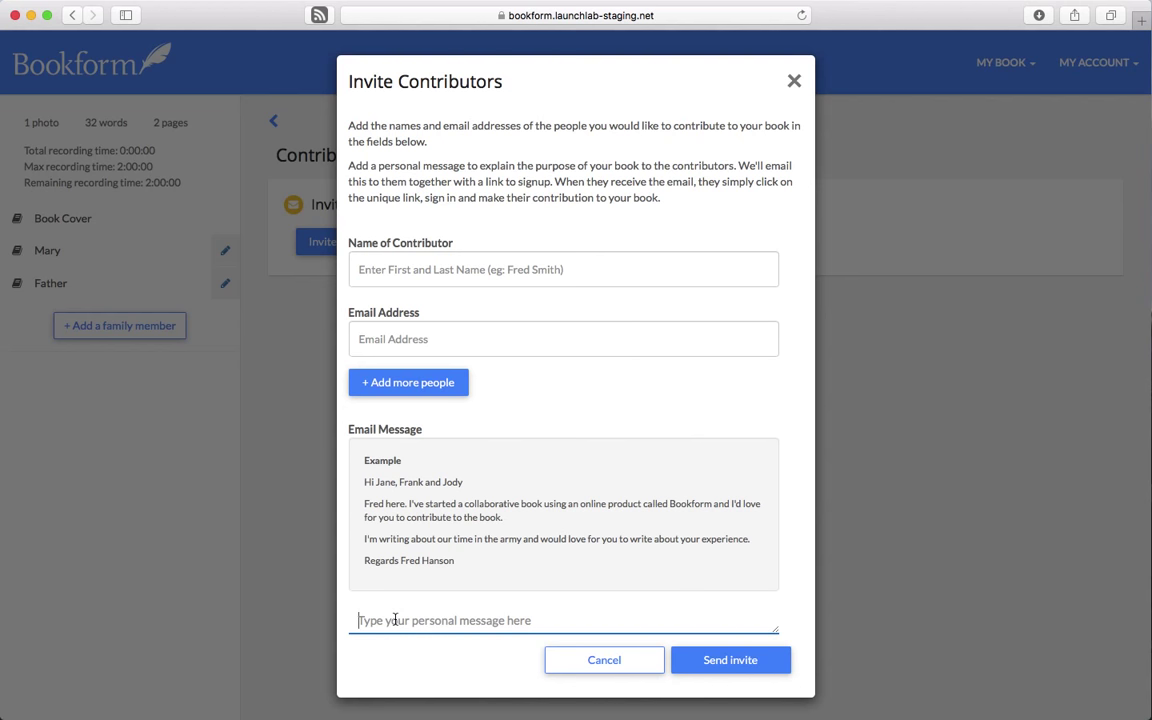
type("Please c")
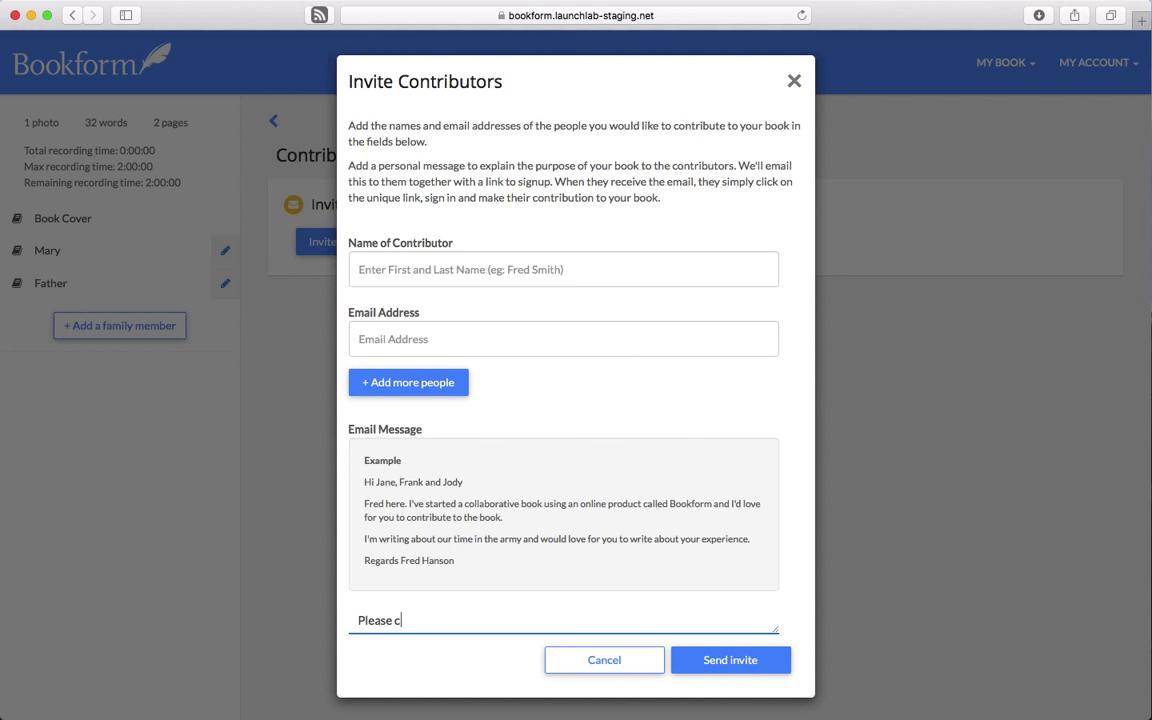
type("ontribute ")
type("your favourit")
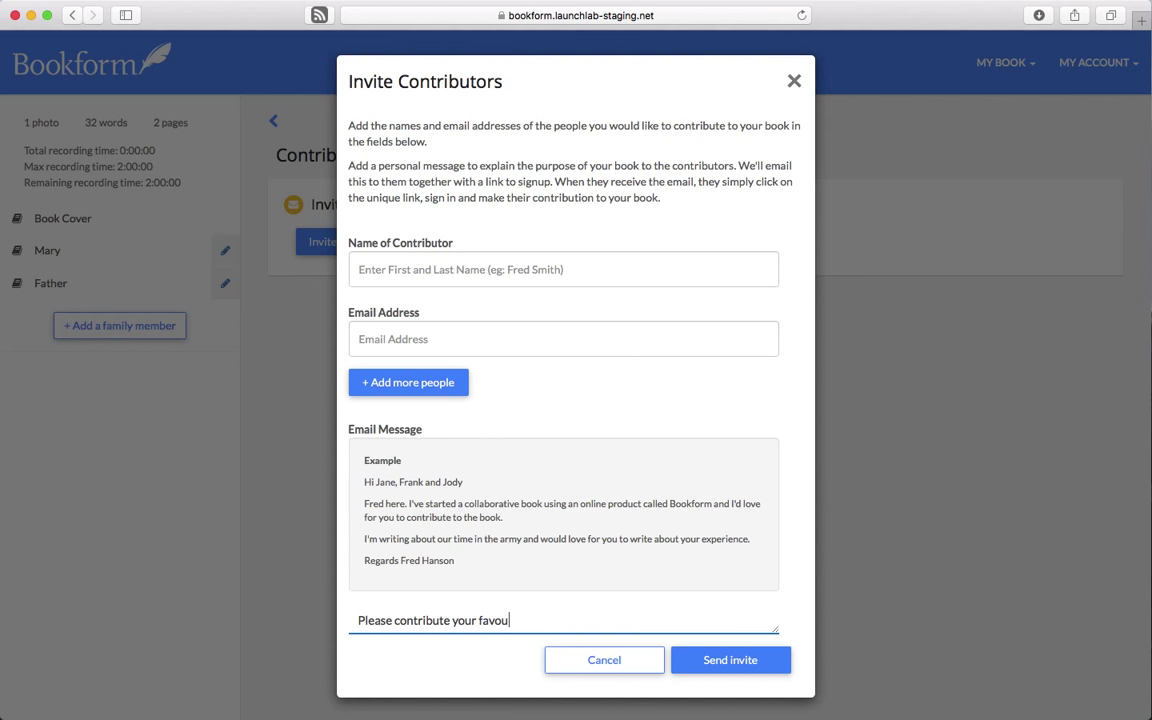
type("e recipe a")
type("nd st")
type("ories")
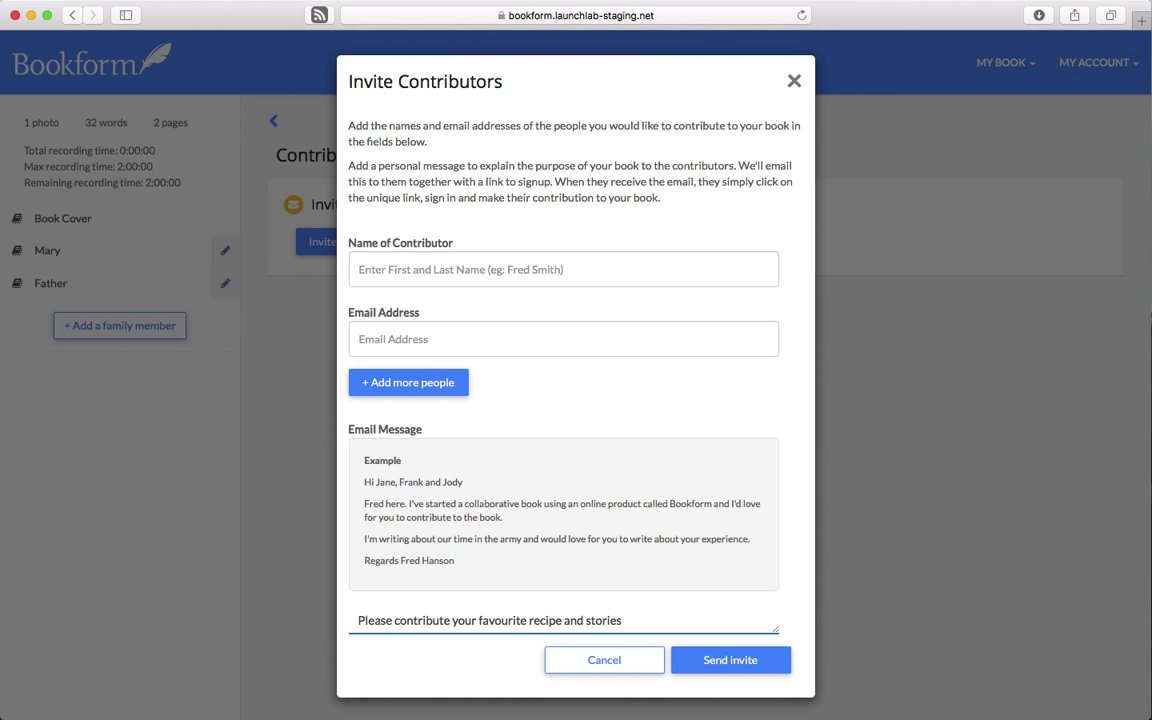
type(", with photos.")
left_click(618, 659)
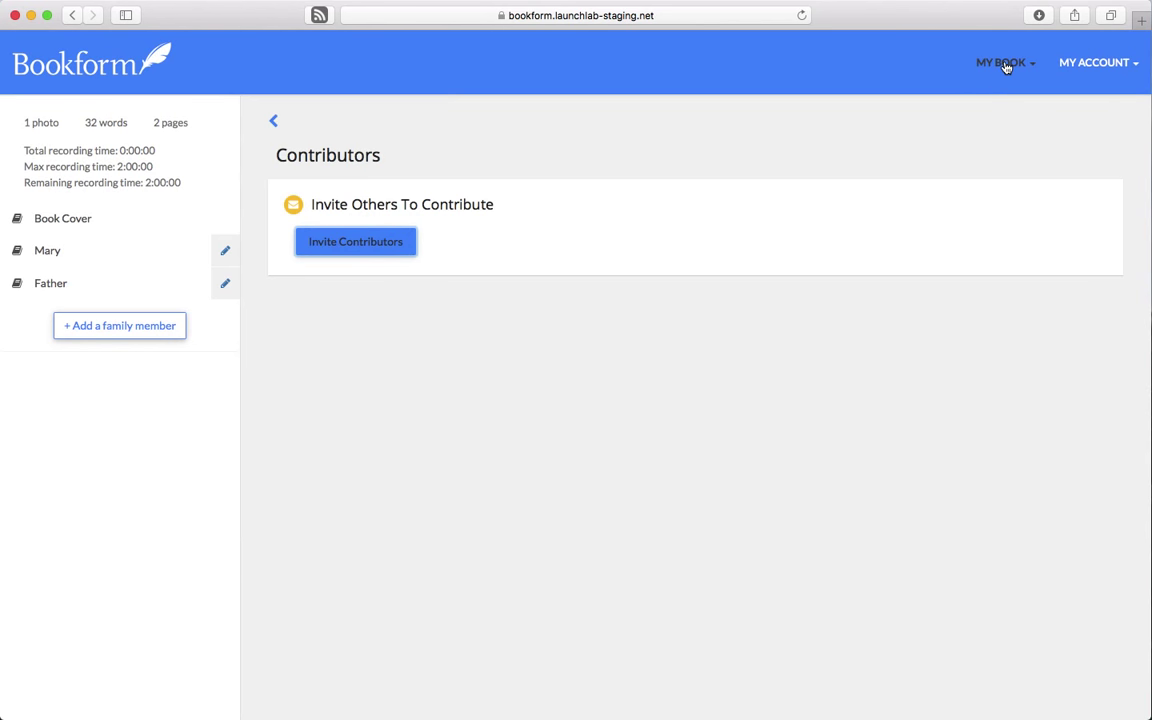
Show the MY BOOK menu with its contributor, chapter, PDF and print options.
left_click(1004, 64)
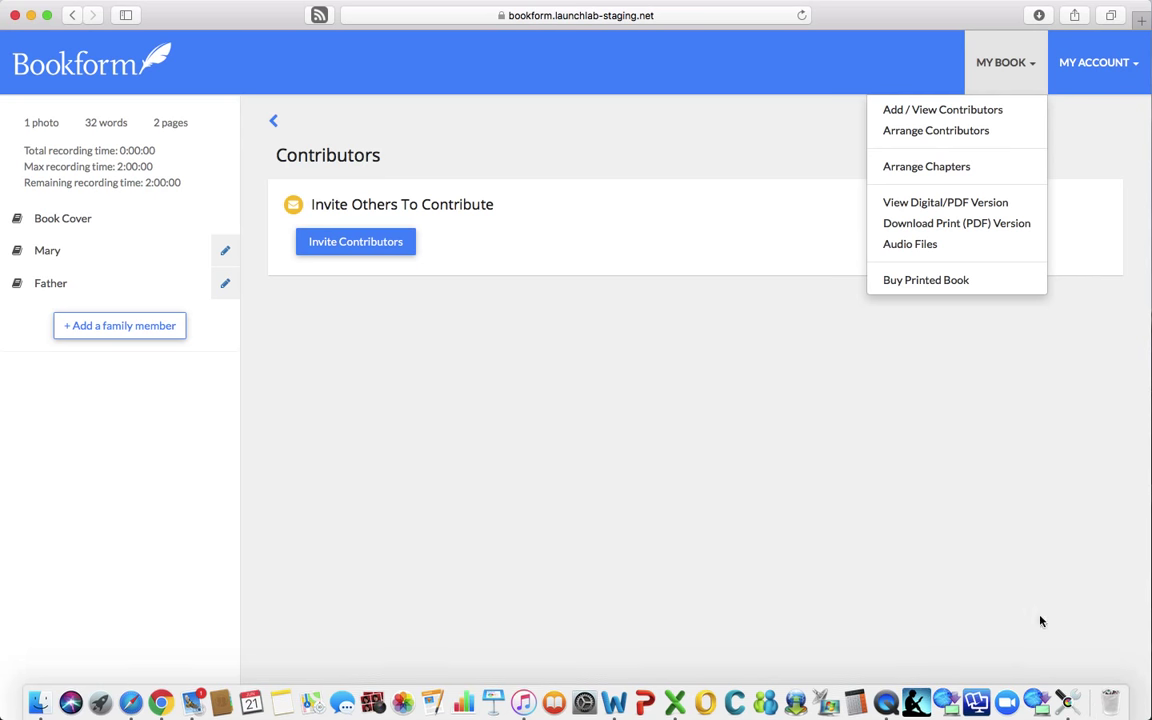
mouse_move(493, 700)
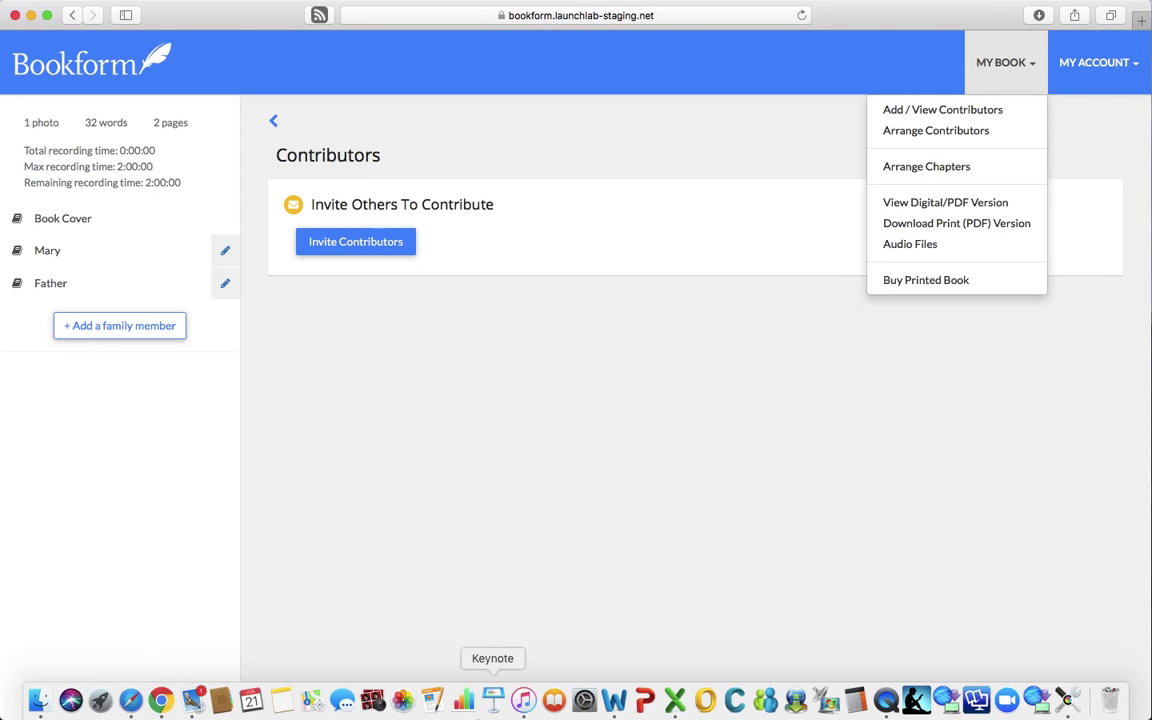
left_click(163, 692)
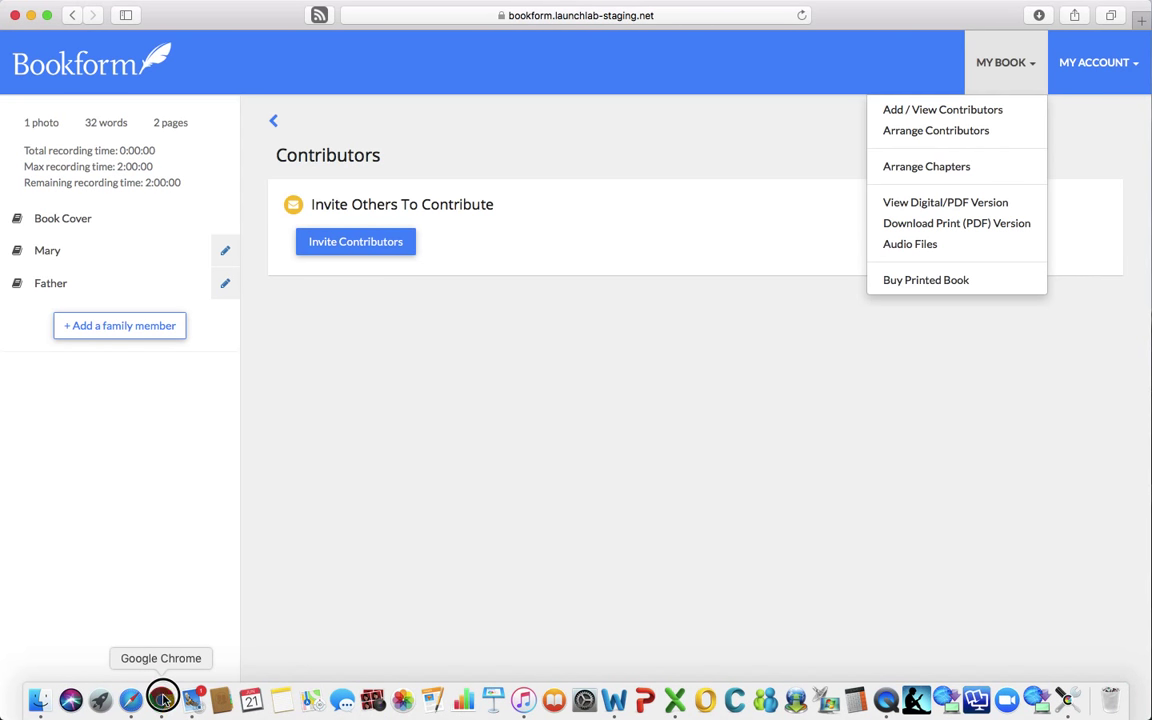
Go to Bookform's Schools page and open the Harold Edwards example family book.
type("b")
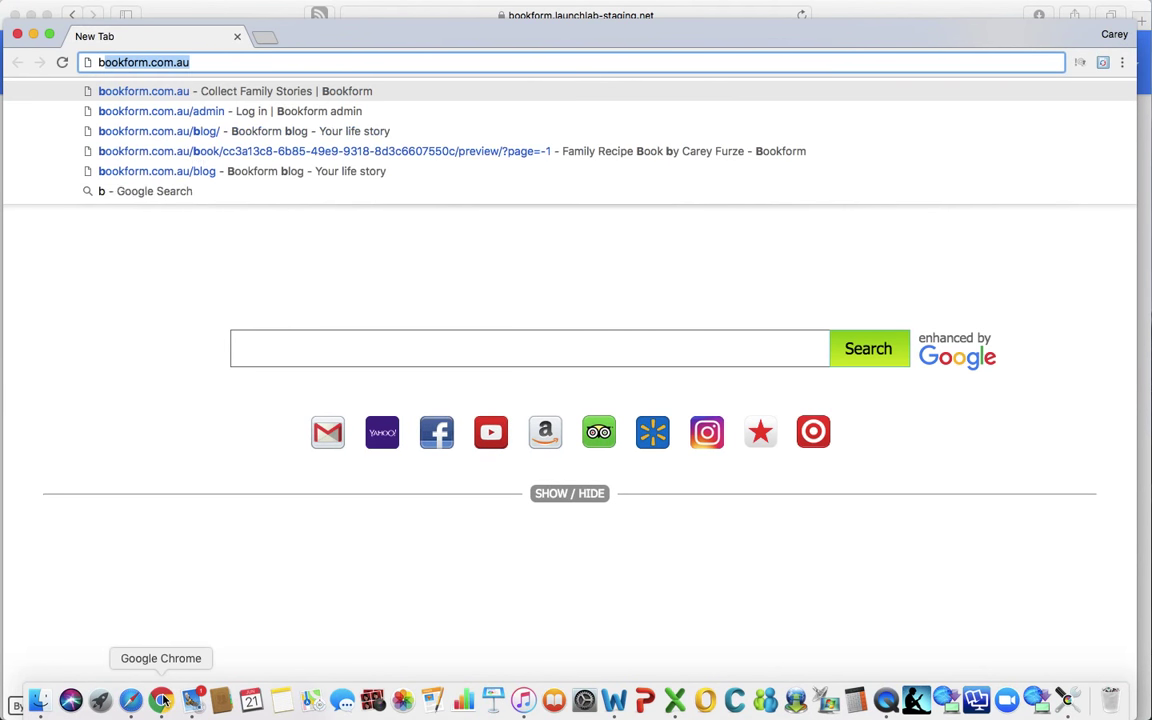
type("ookform")
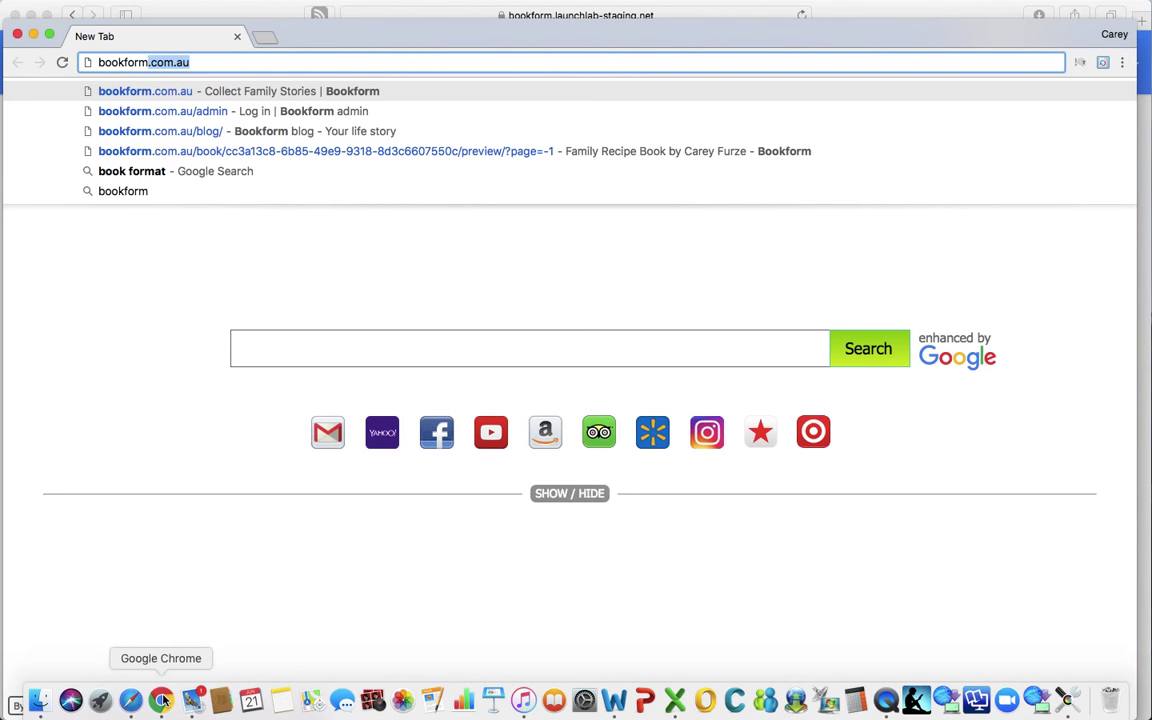
key("Return")
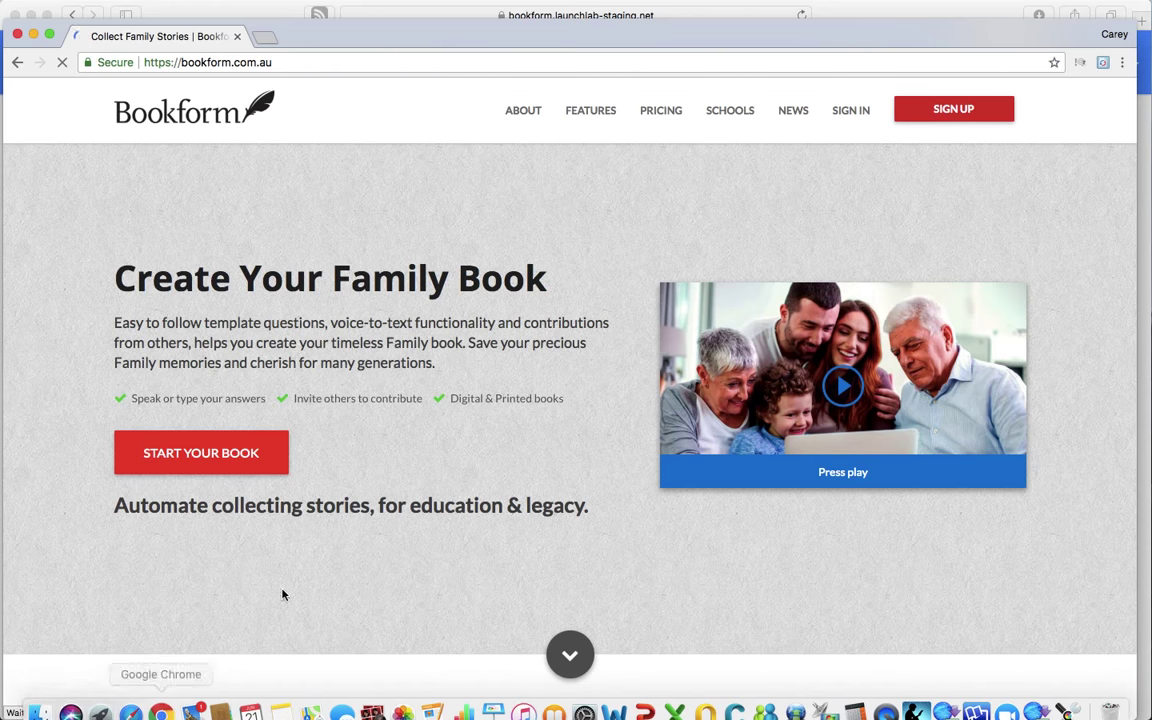
left_click(731, 111)
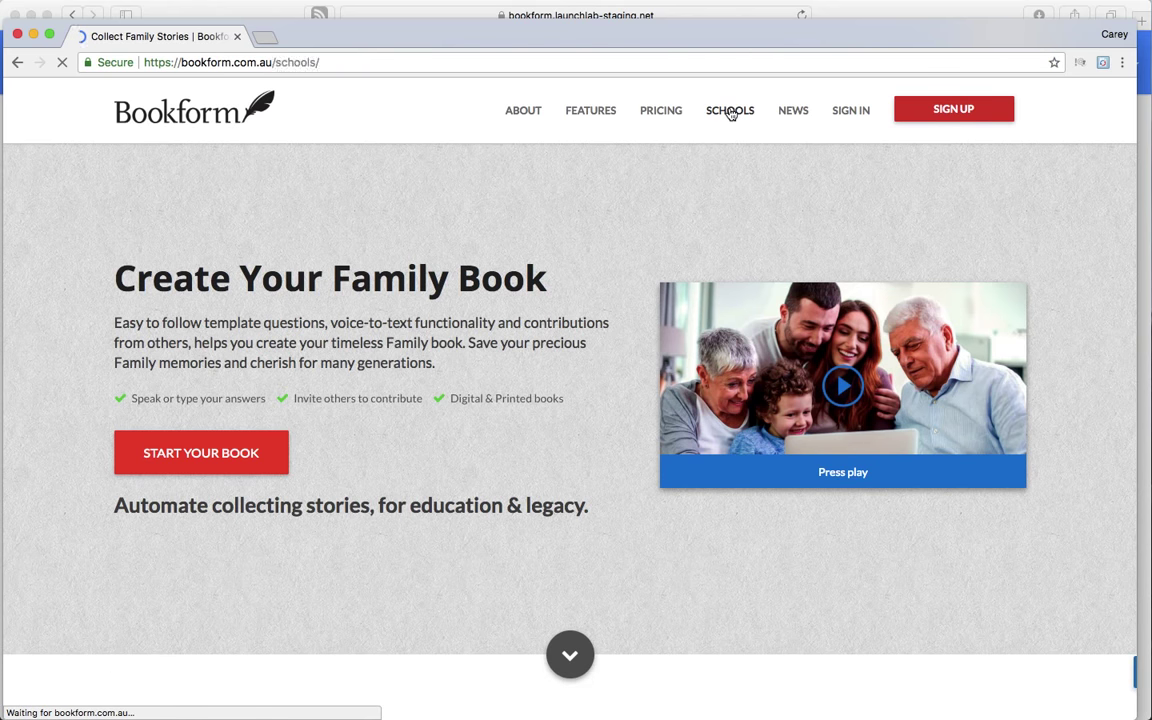
scroll(609, 426, "down", 3)
scroll(609, 428, "down", 3)
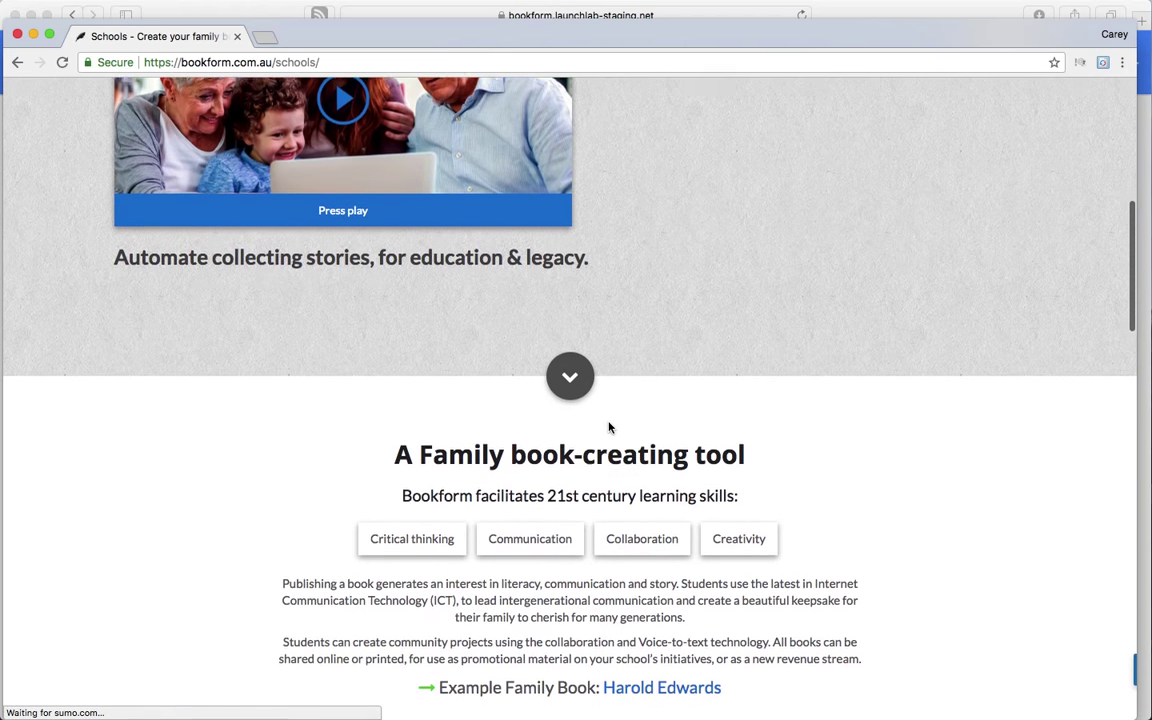
scroll(609, 428, "down", 3)
left_click(657, 388)
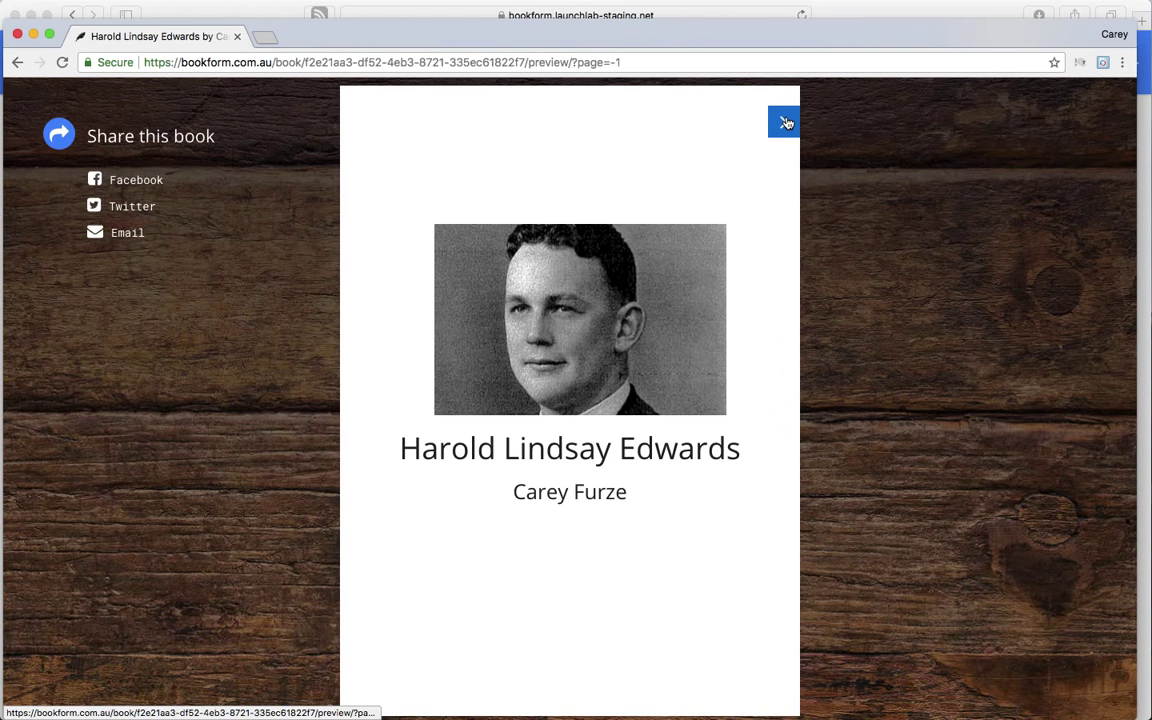
Page through Contents, Shirley and Father to the My siblings pages 7–8.
left_click(786, 122)
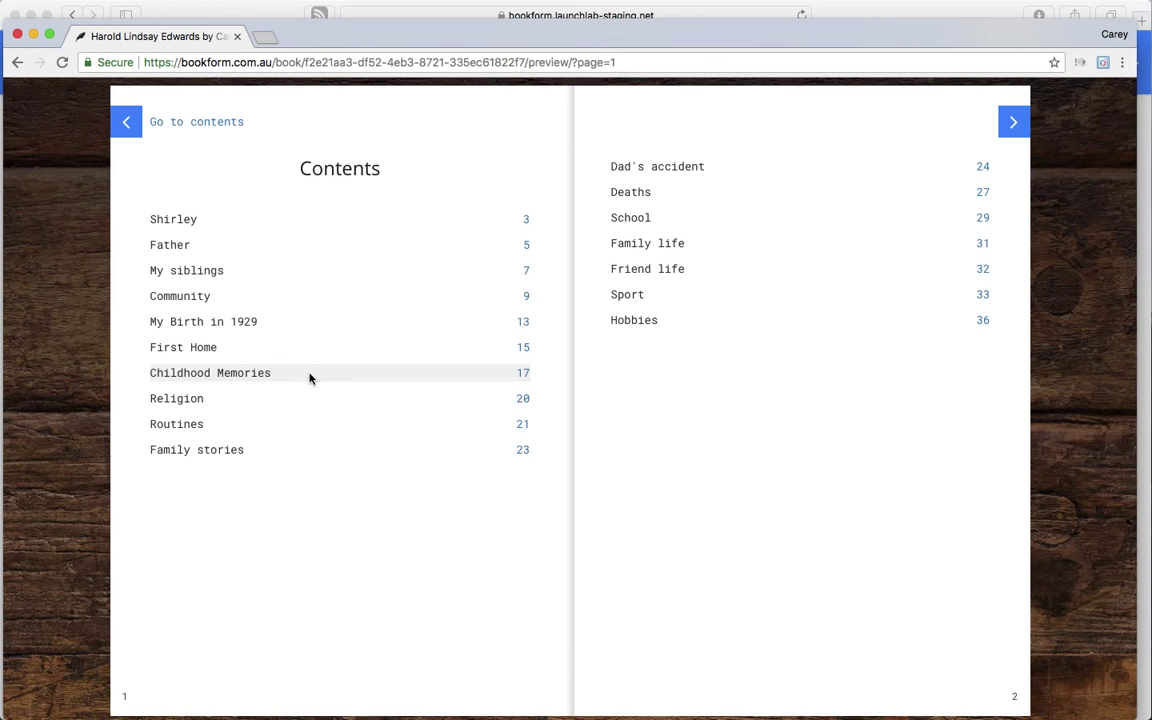
left_click(1014, 123)
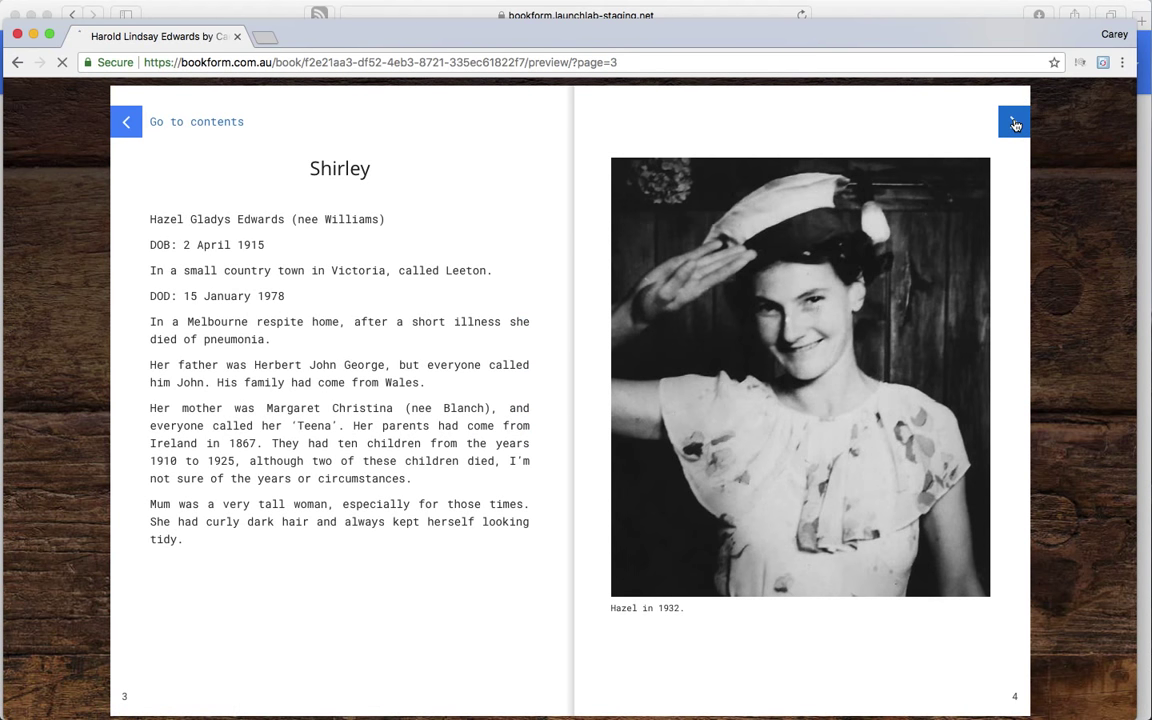
left_click(1014, 123)
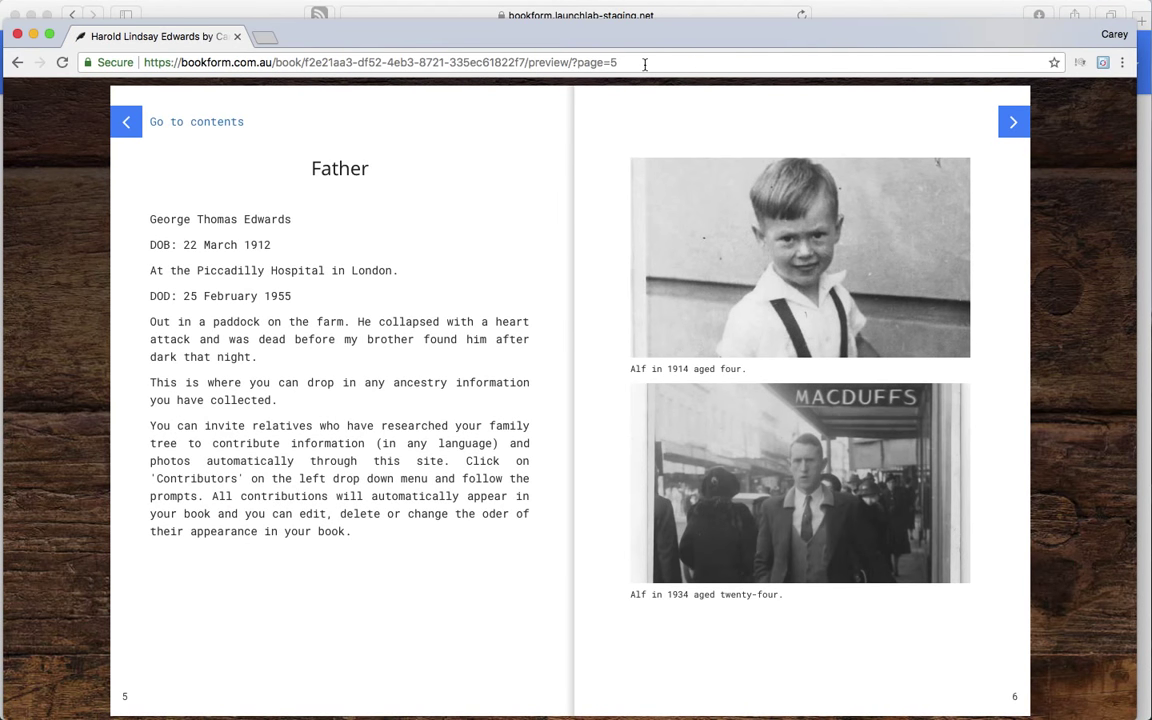
left_click(1014, 128)
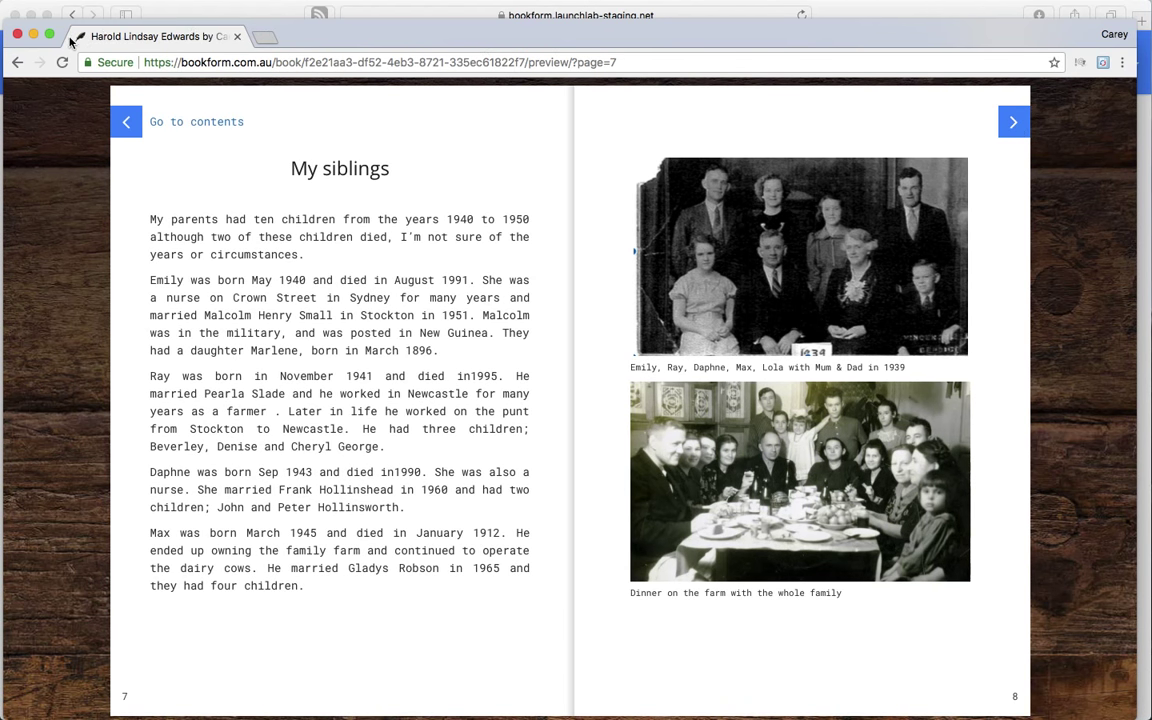
Close the example preview and dismiss the MY BOOK options over the Contributors page.
left_click(33, 37)
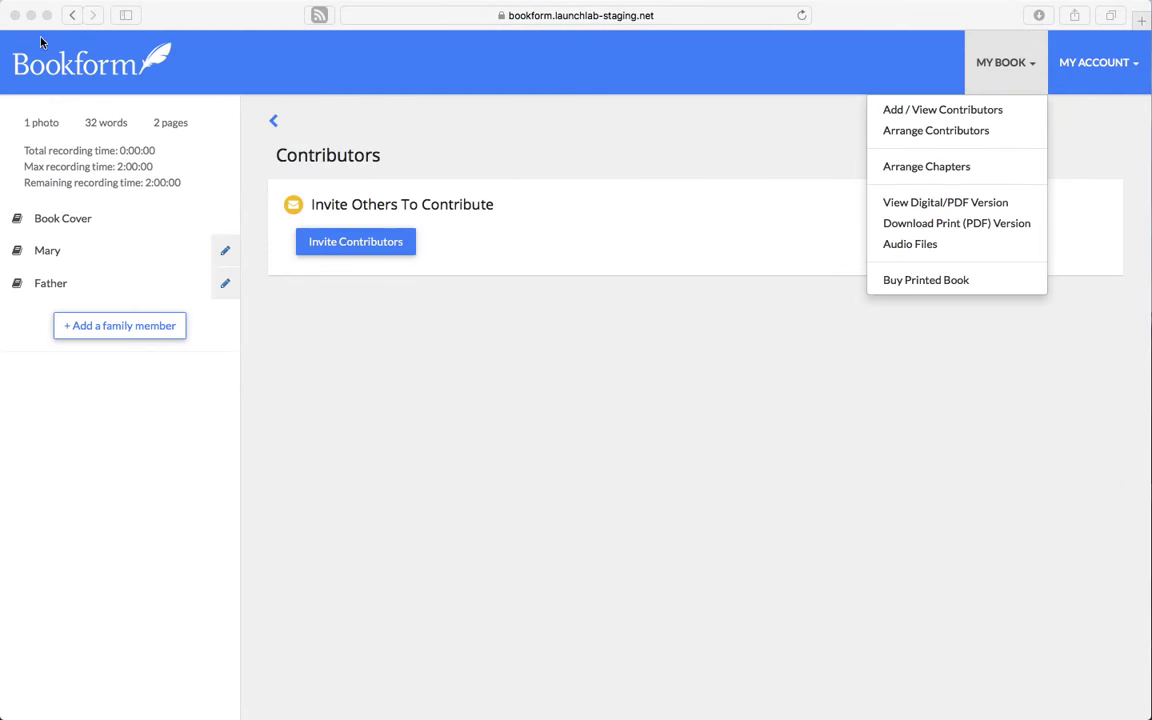
left_click(358, 346)
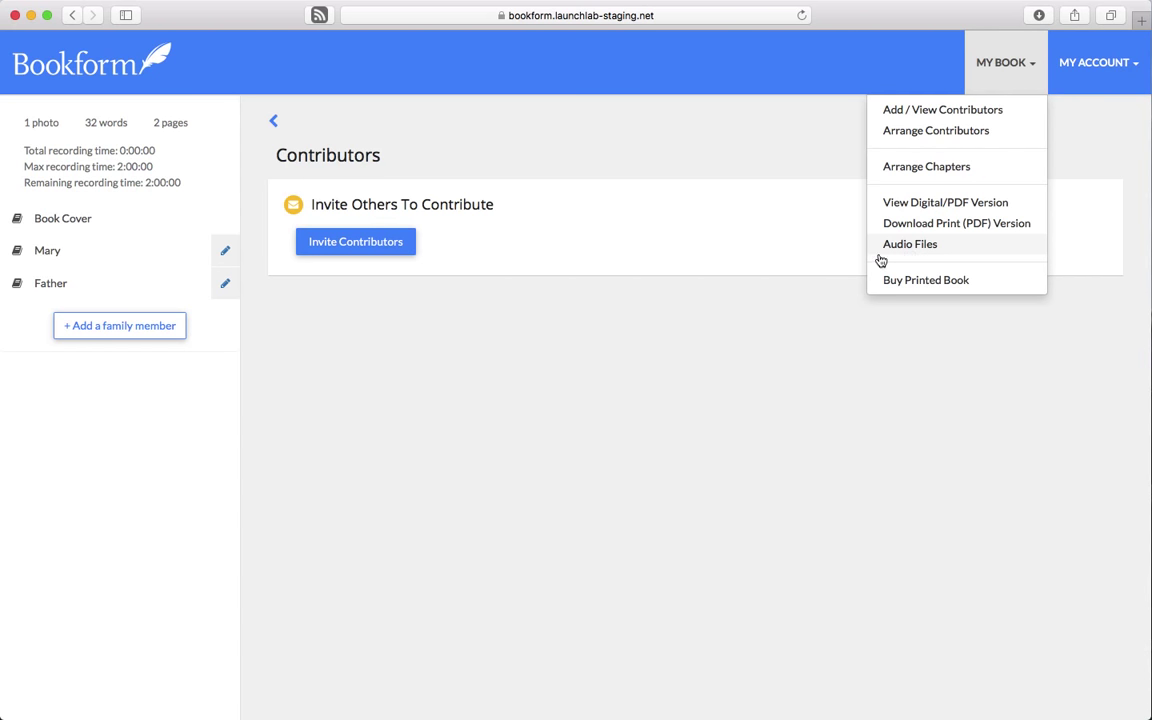
left_click(425, 388)
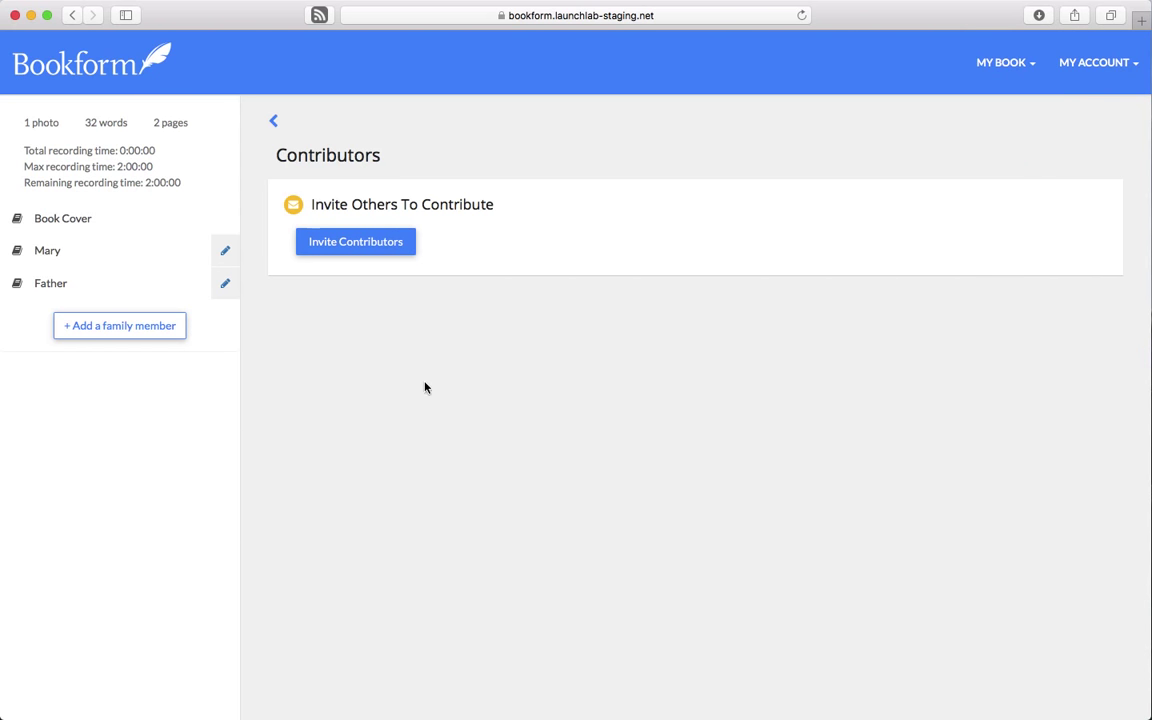
Create a new family-member section named Fred Jones.
left_click(119, 327)
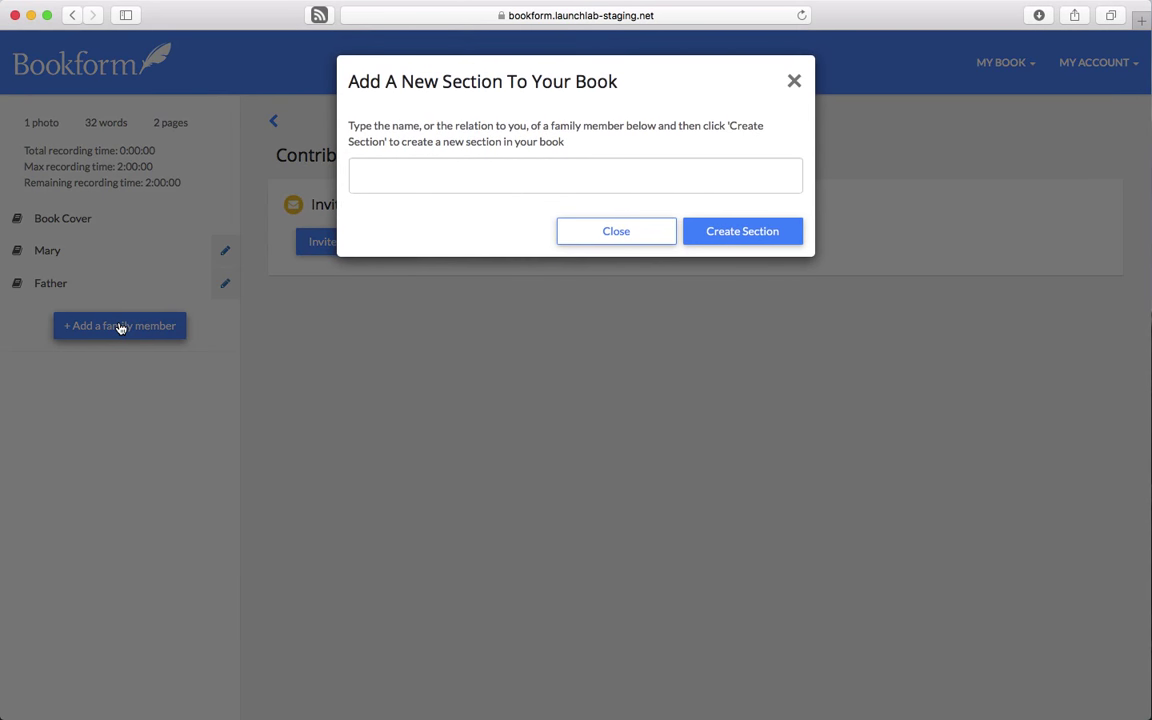
left_click(421, 179)
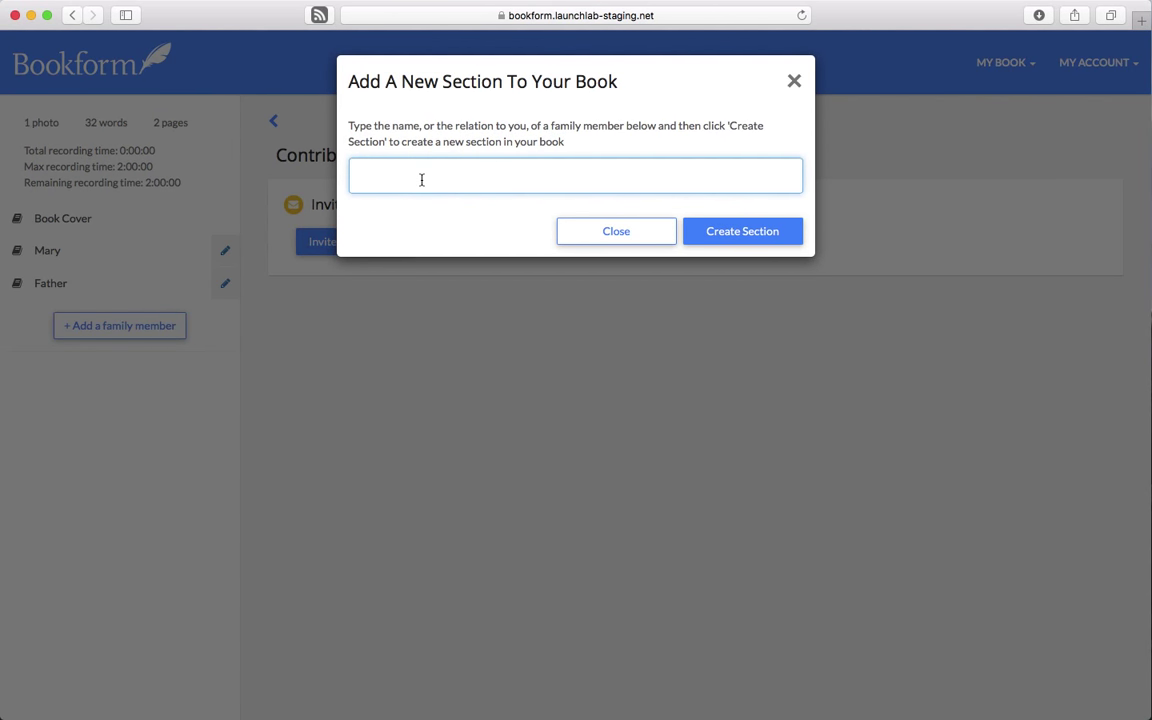
type("Fred J")
type("ones")
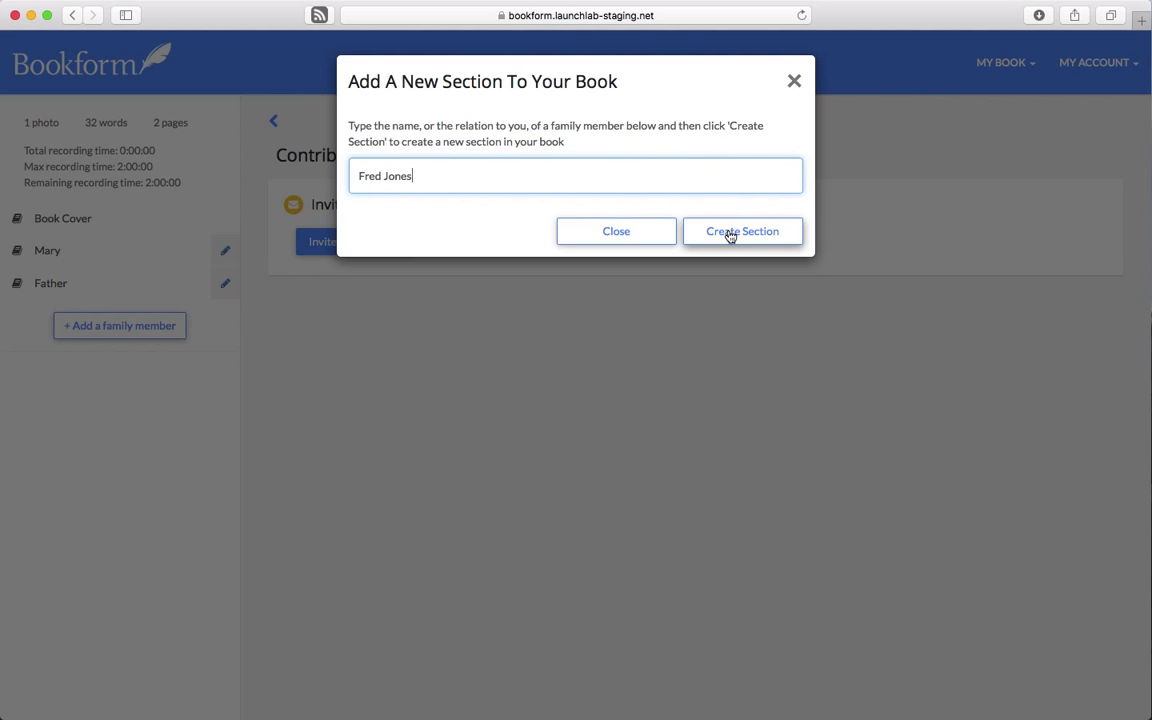
left_click(729, 233)
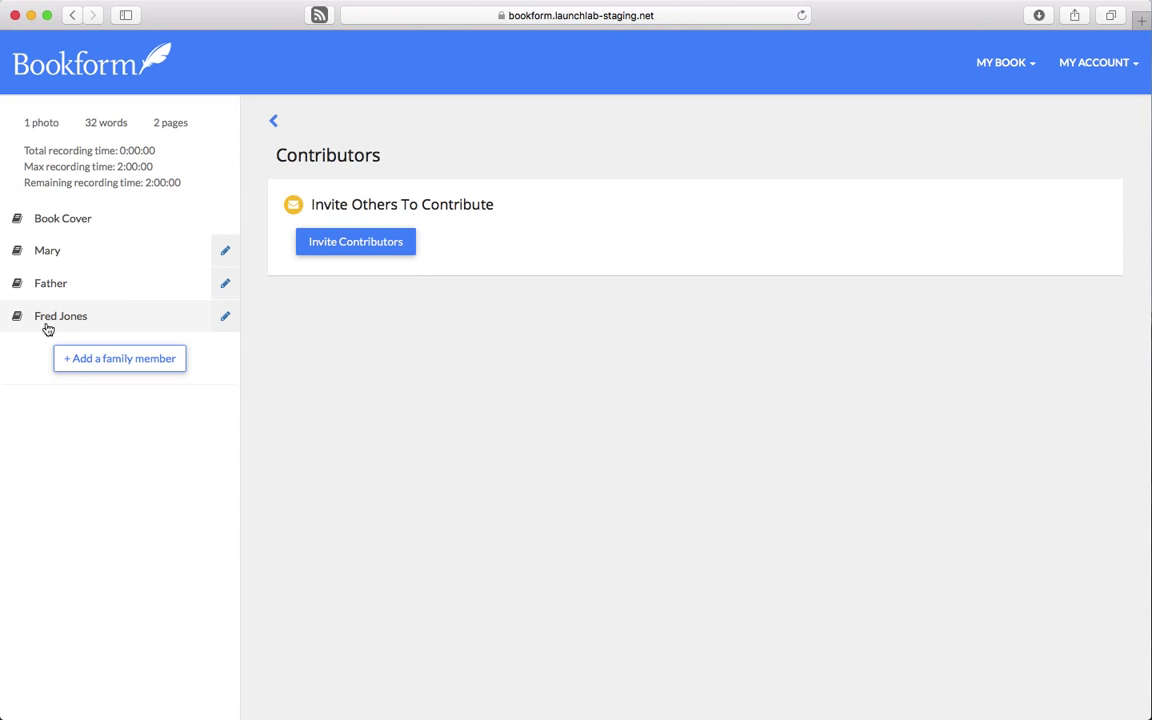
left_click(50, 318)
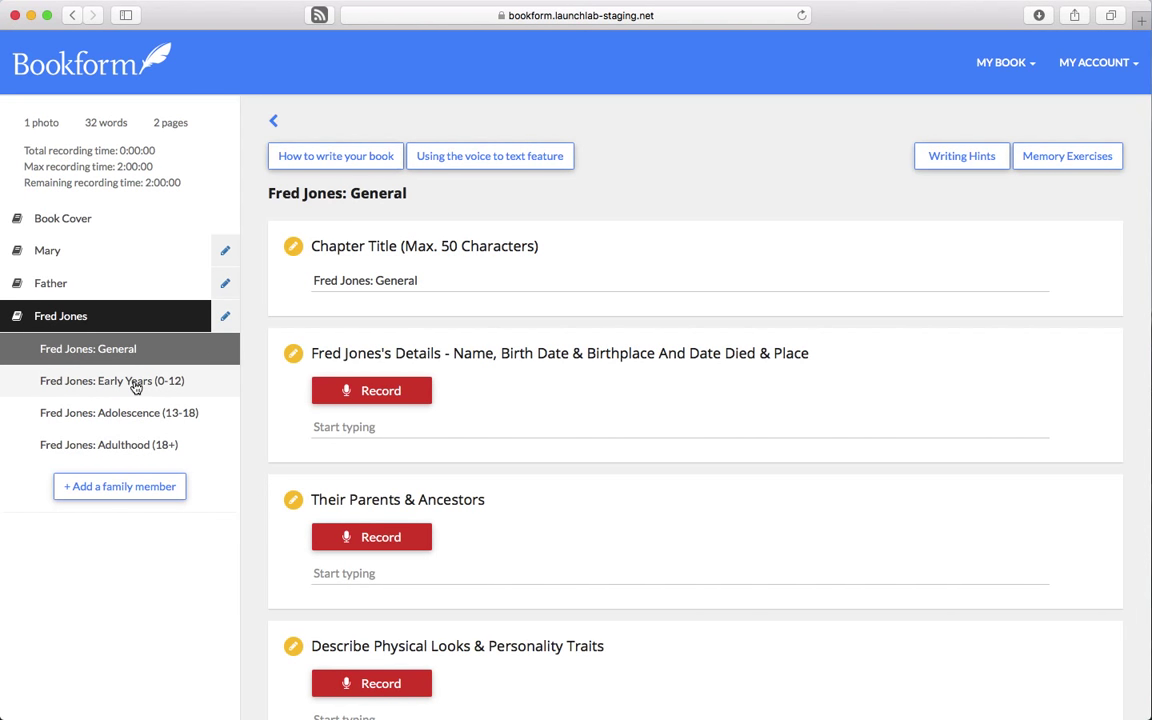
left_click(134, 382)
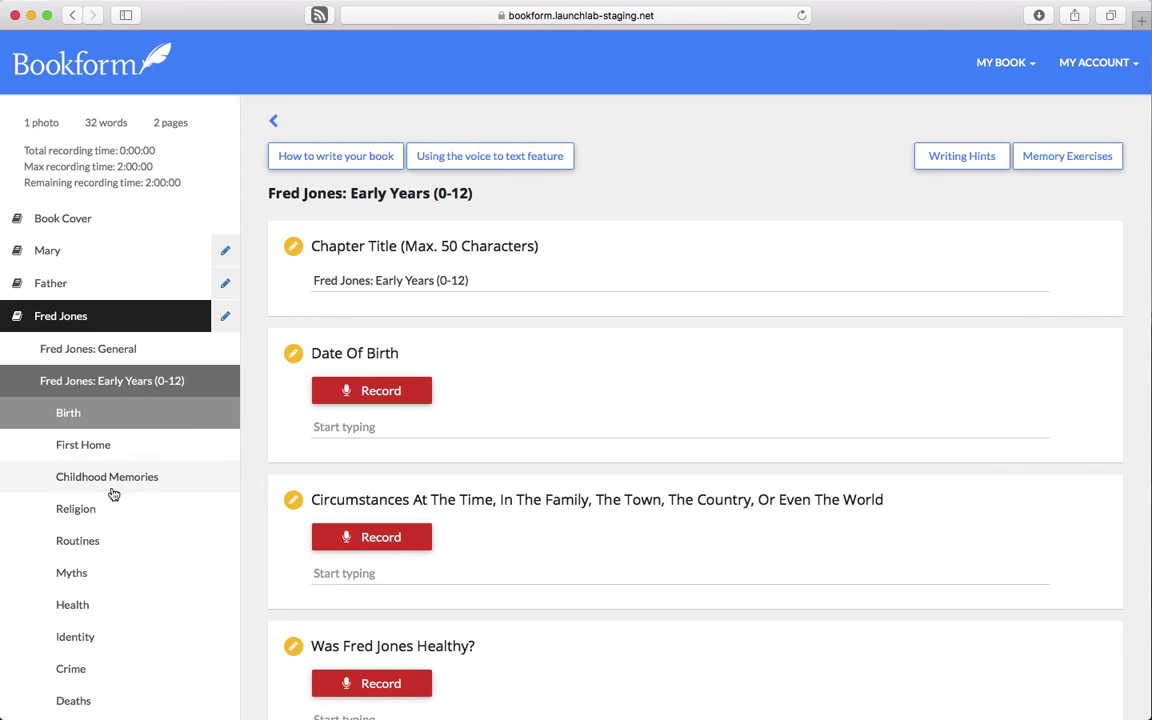
scroll(103, 494, "down", 5)
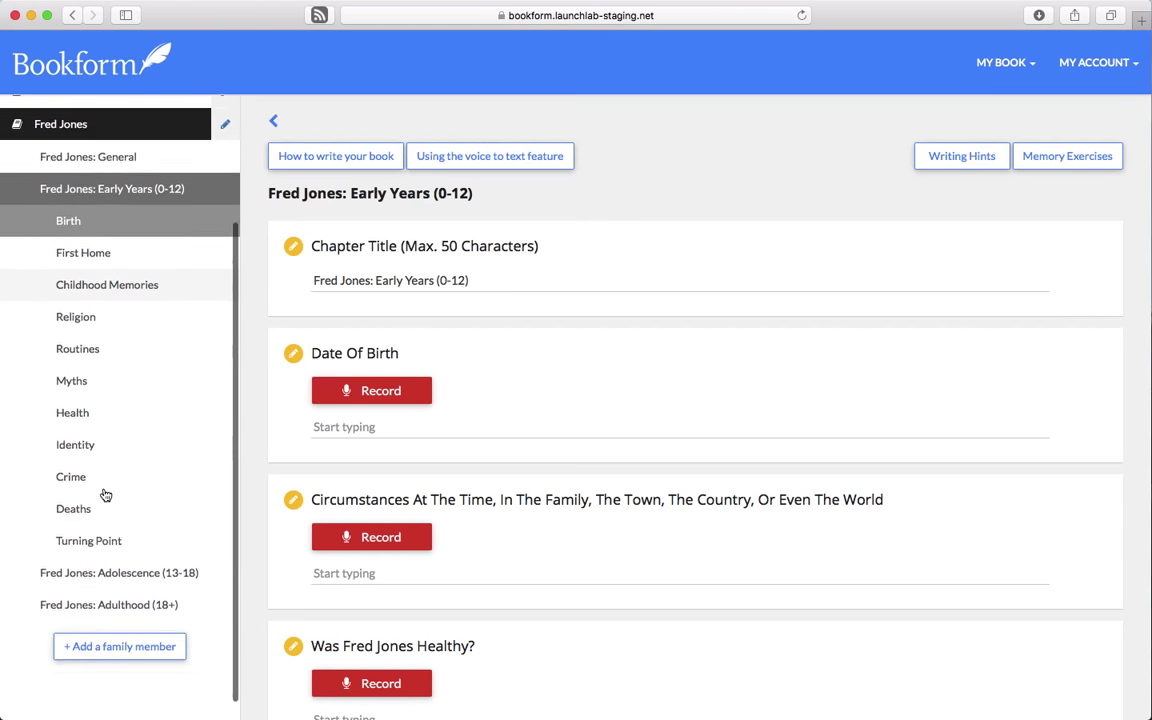
left_click(114, 469)
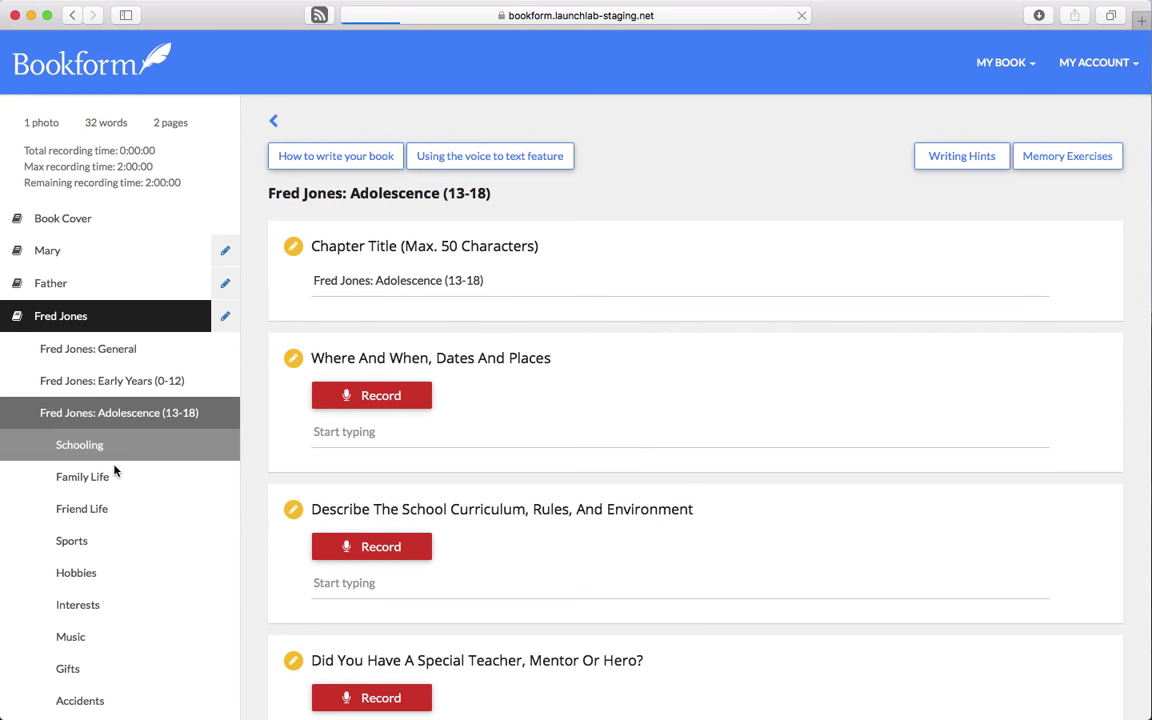
scroll(114, 469, "down", 3)
scroll(114, 469, "down", 5)
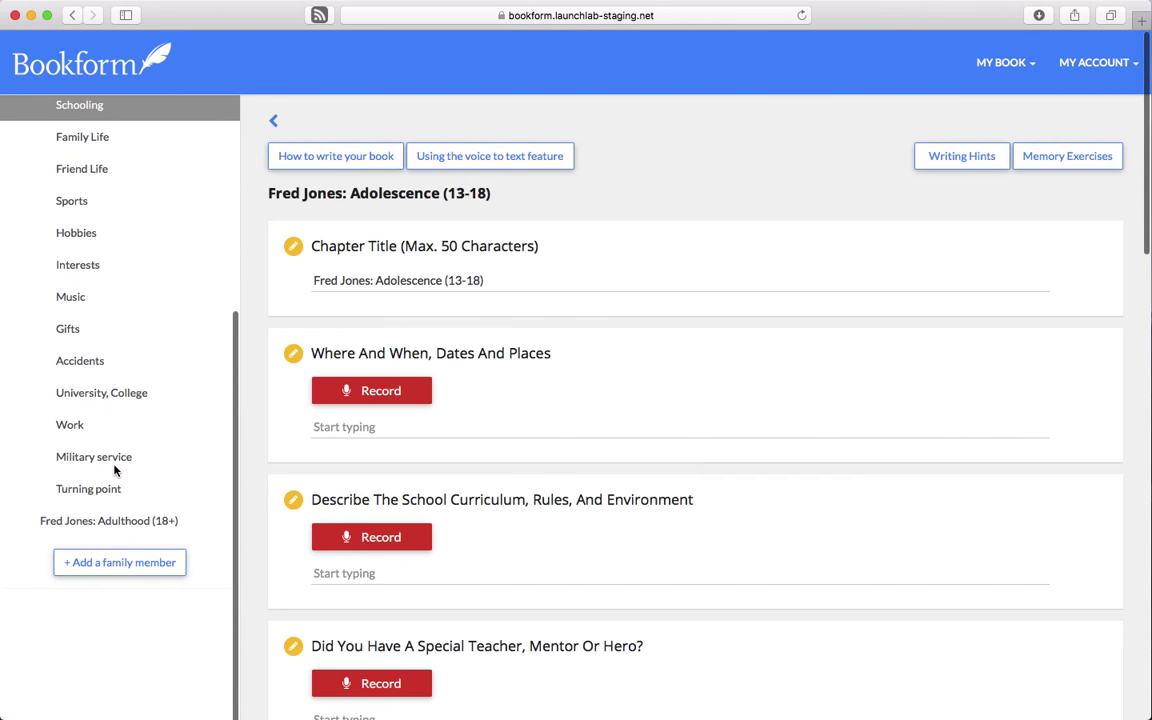
scroll(114, 469, "up", 3)
scroll(114, 469, "up", 1)
scroll(114, 469, "up", 1)
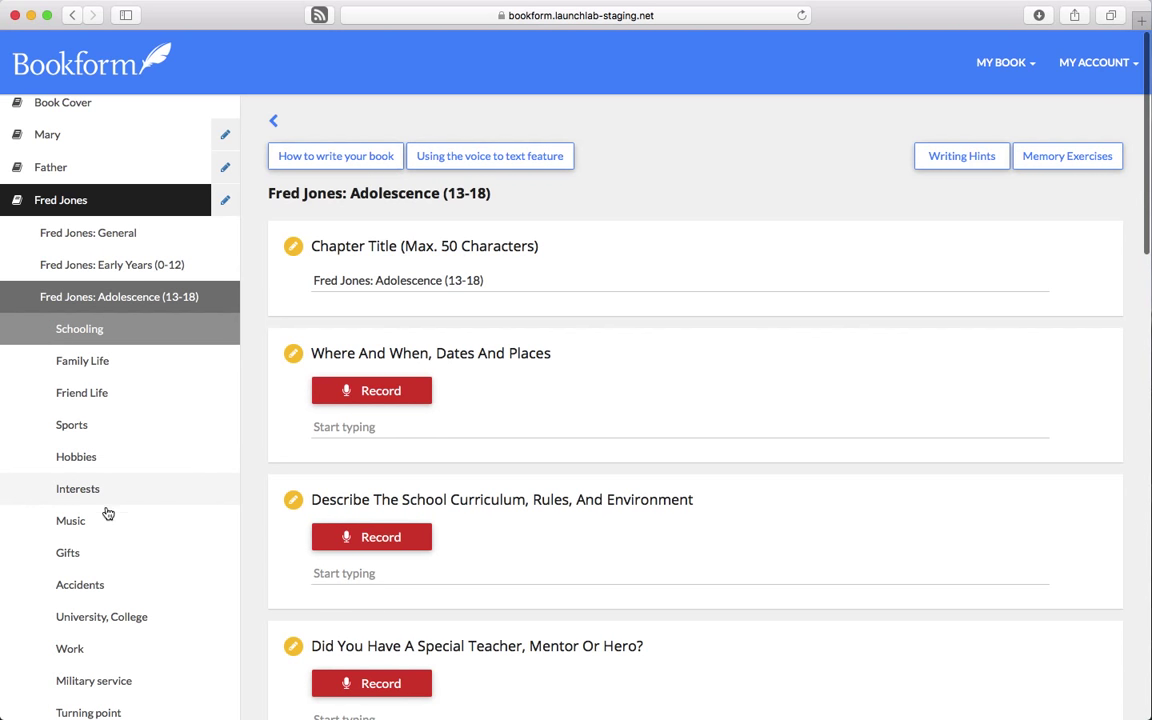
scroll(115, 581, "down", 2)
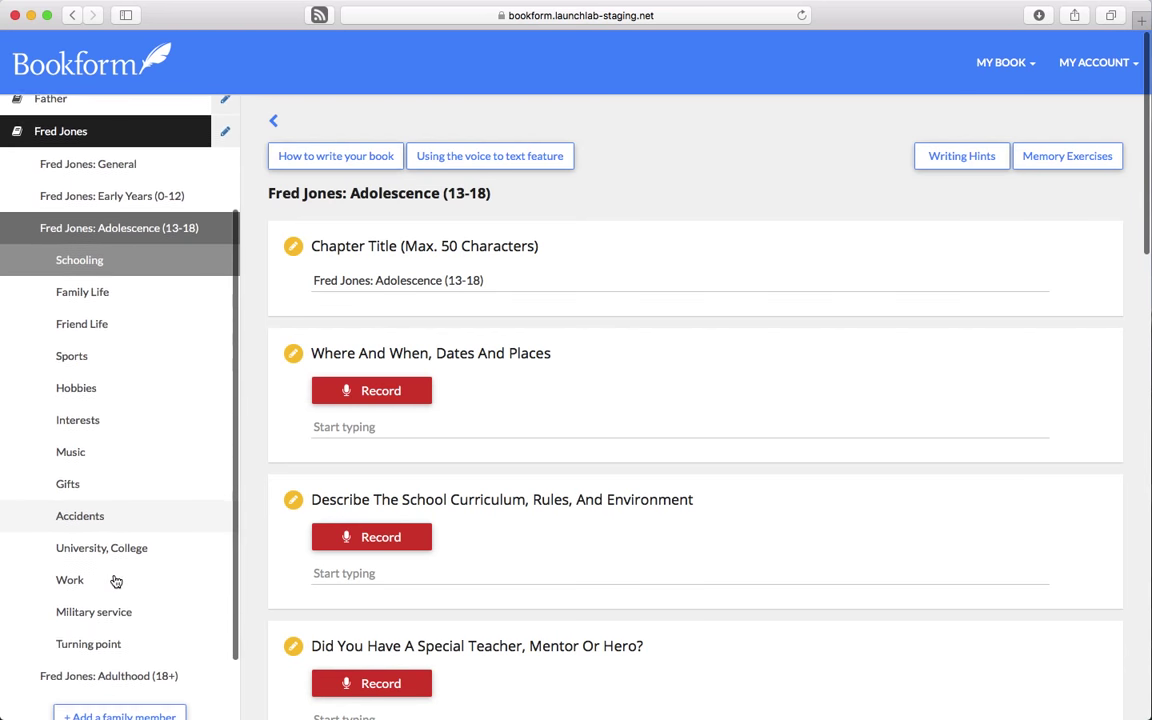
scroll(115, 581, "up", 5)
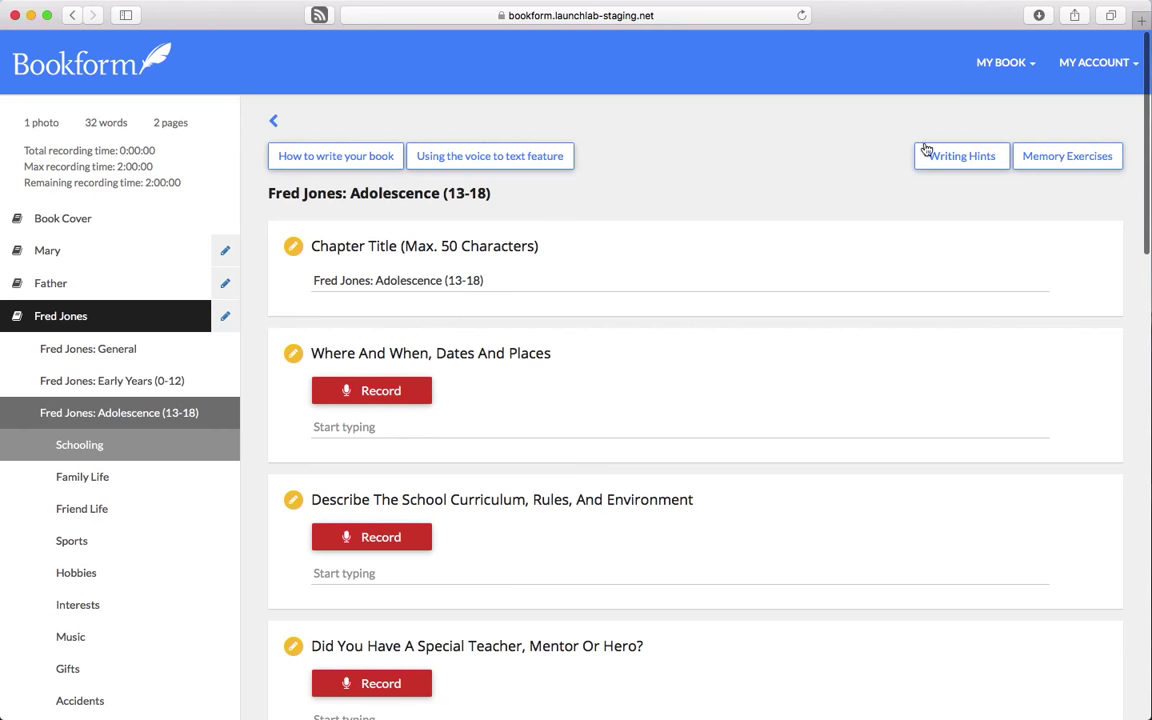
left_click(1098, 66)
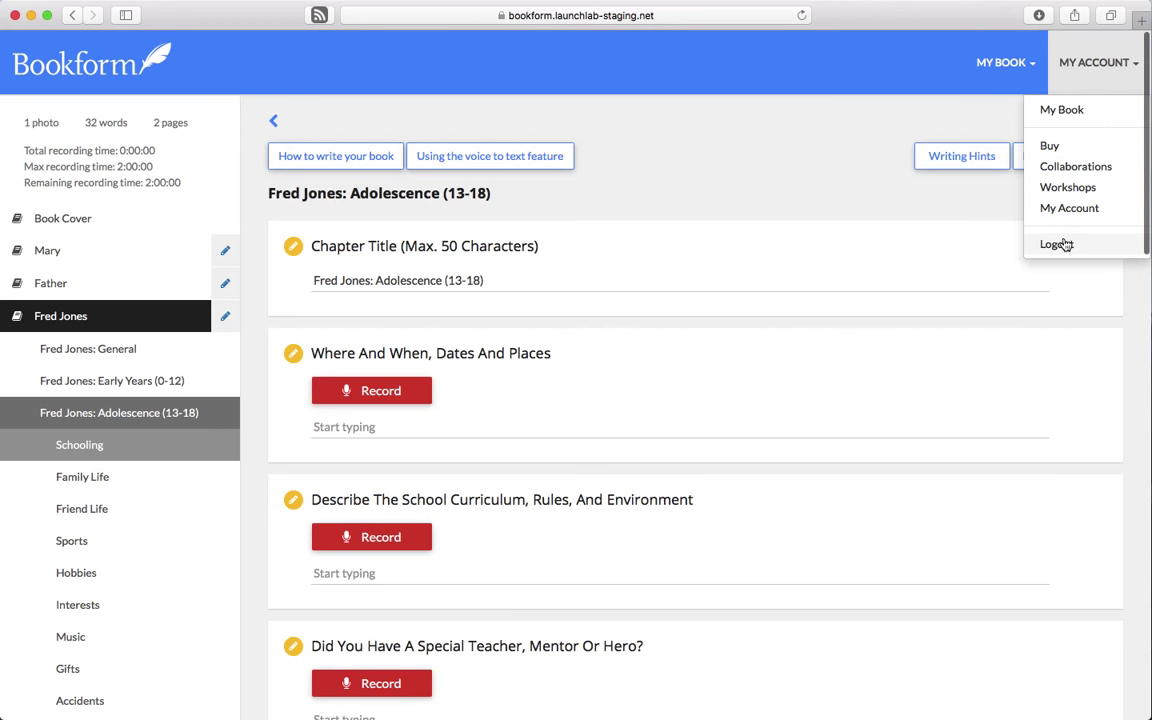
left_click(951, 234)
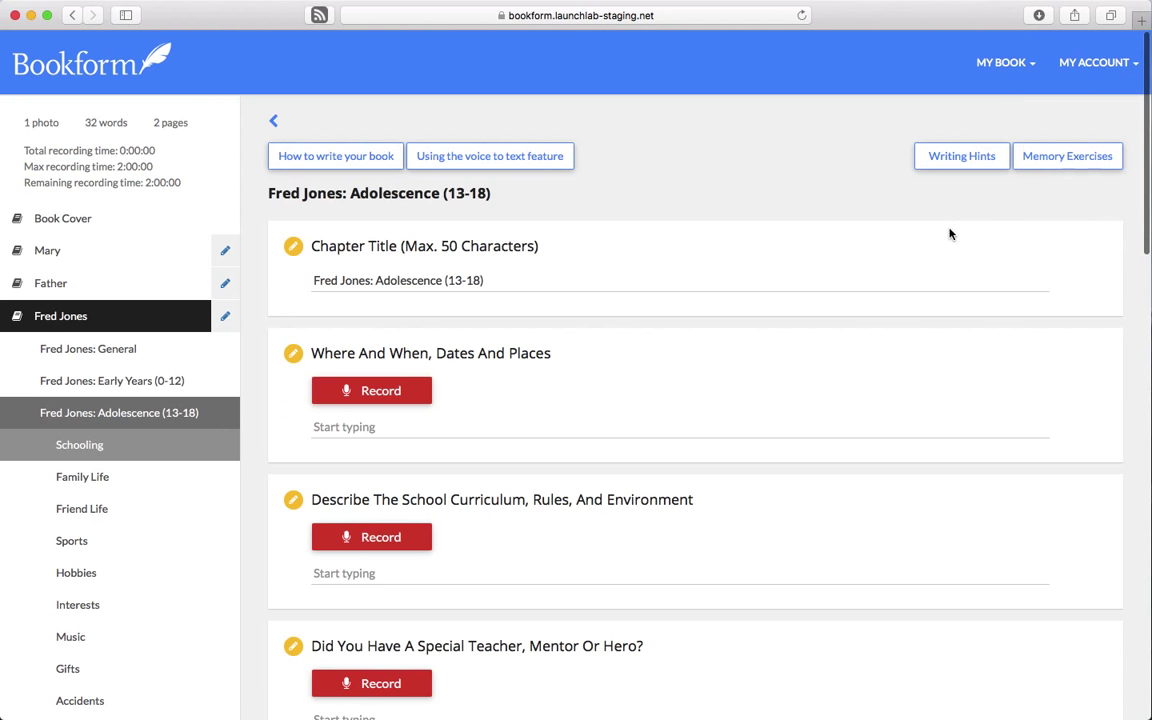